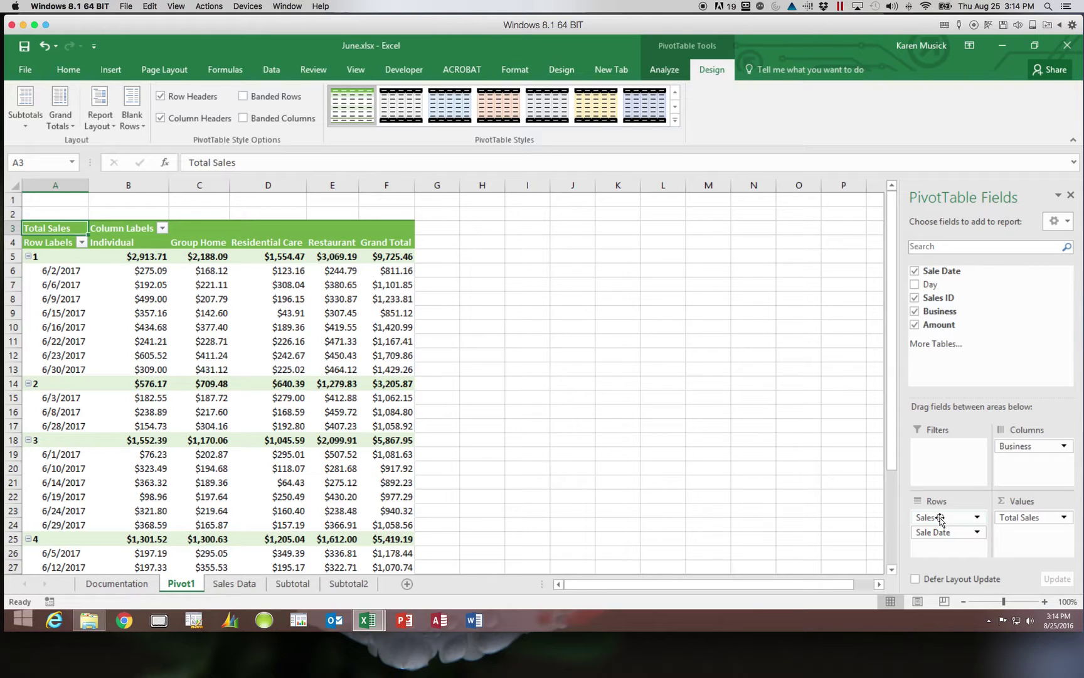
# Move the Sales ID field from Rows to Filters and filter the PivotTable to Sales ID 1
pyautogui.click(940, 518)
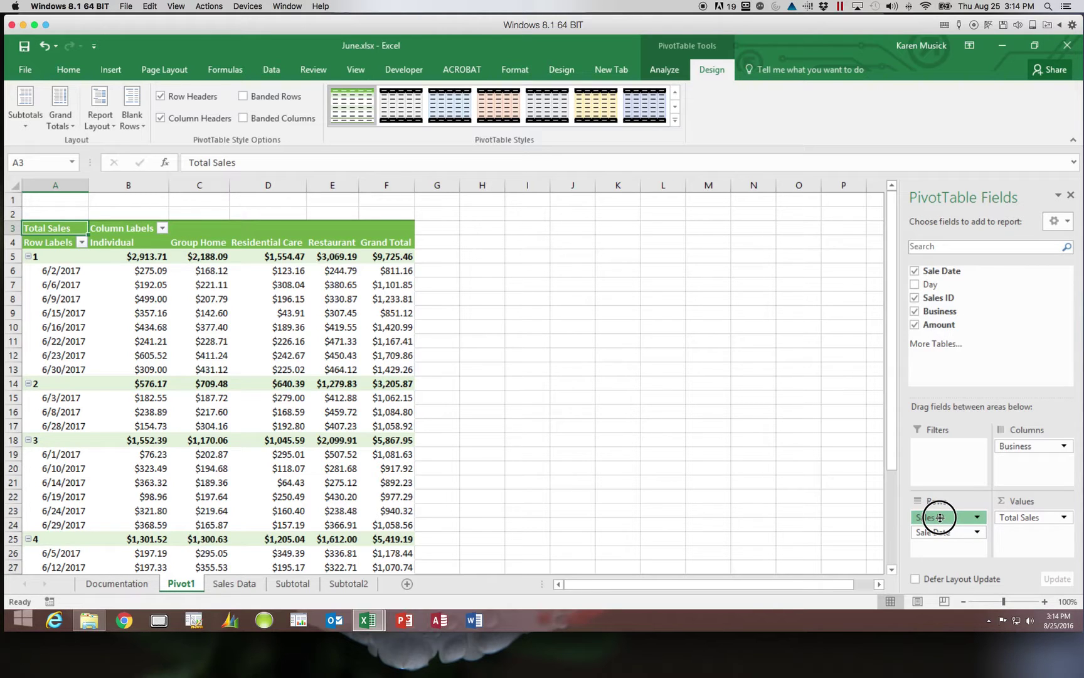
pyautogui.moveTo(940, 518); pyautogui.dragTo(943, 459)
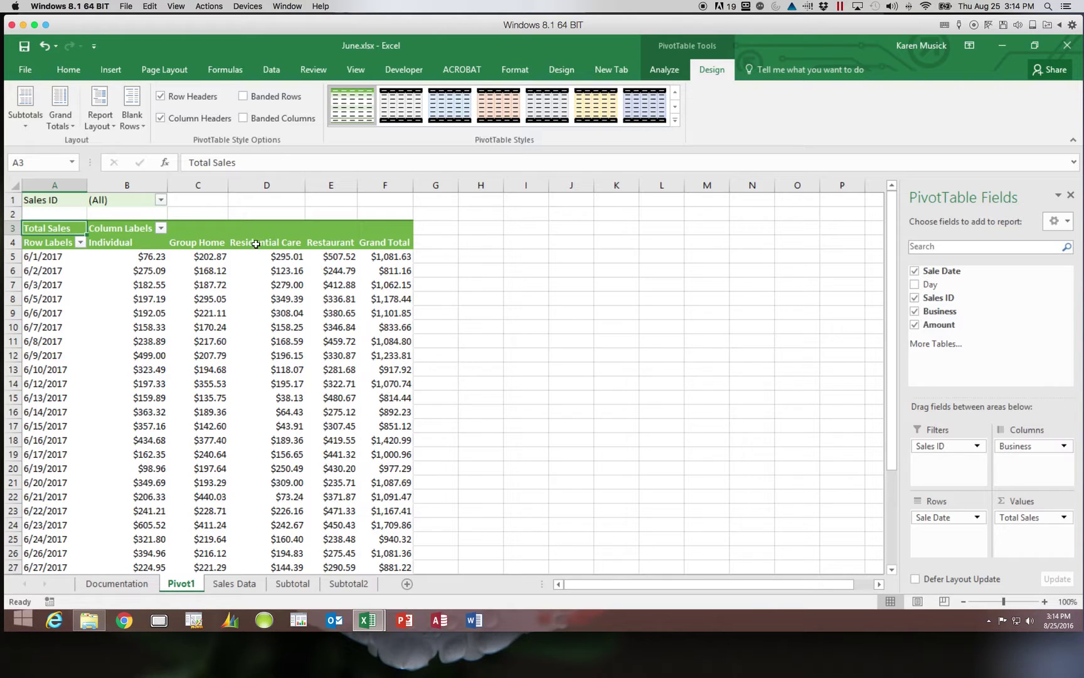
pyautogui.click(161, 201)
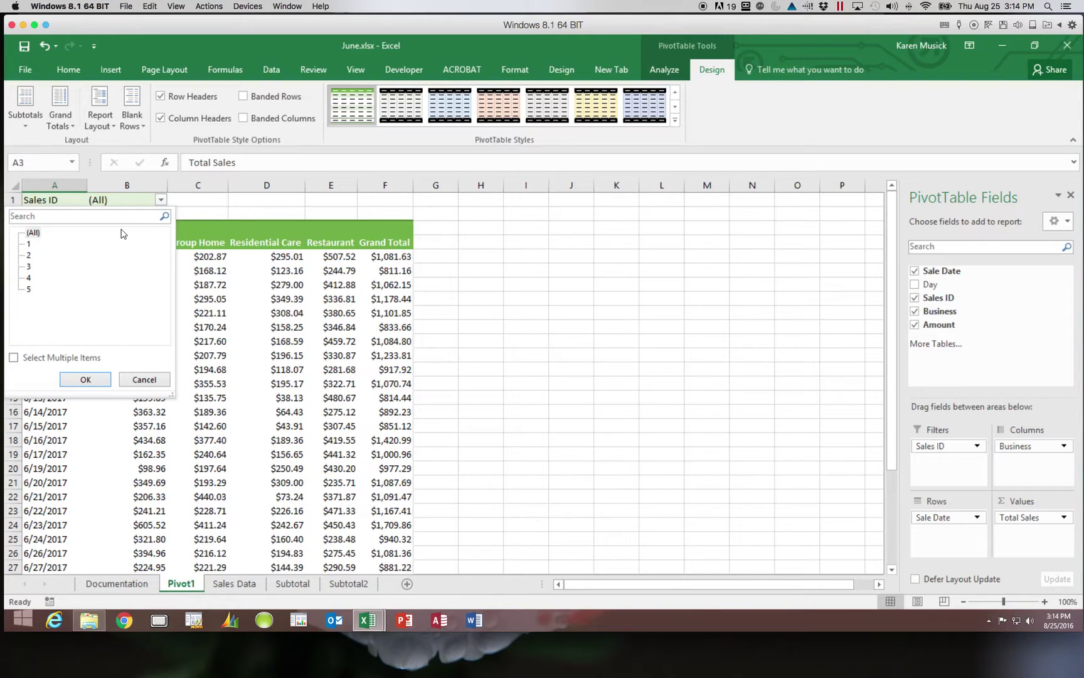
pyautogui.click(28, 244)
pyautogui.click(85, 380)
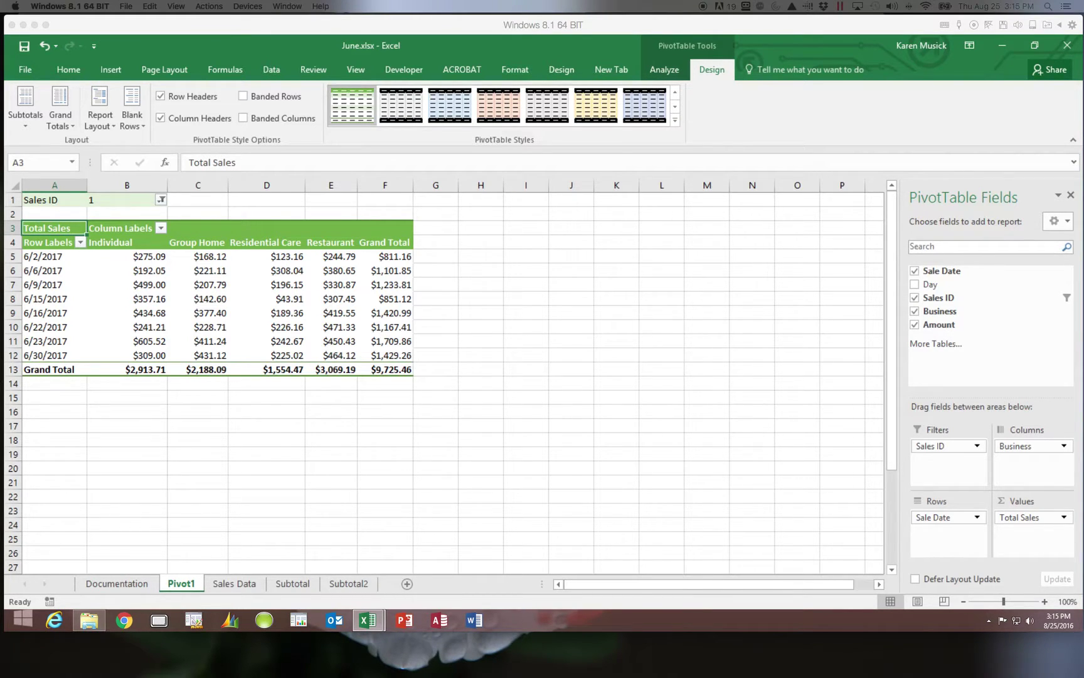
# Change the Sales ID report filter to show only Sales ID 2
pyautogui.click(160, 201)
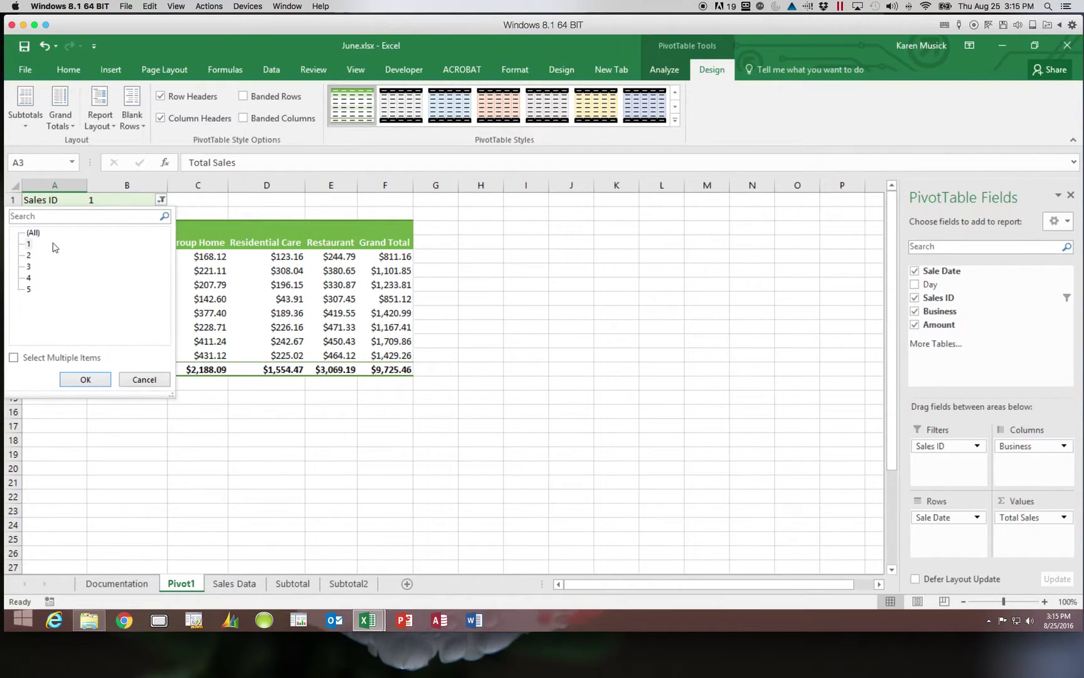
pyautogui.click(28, 255)
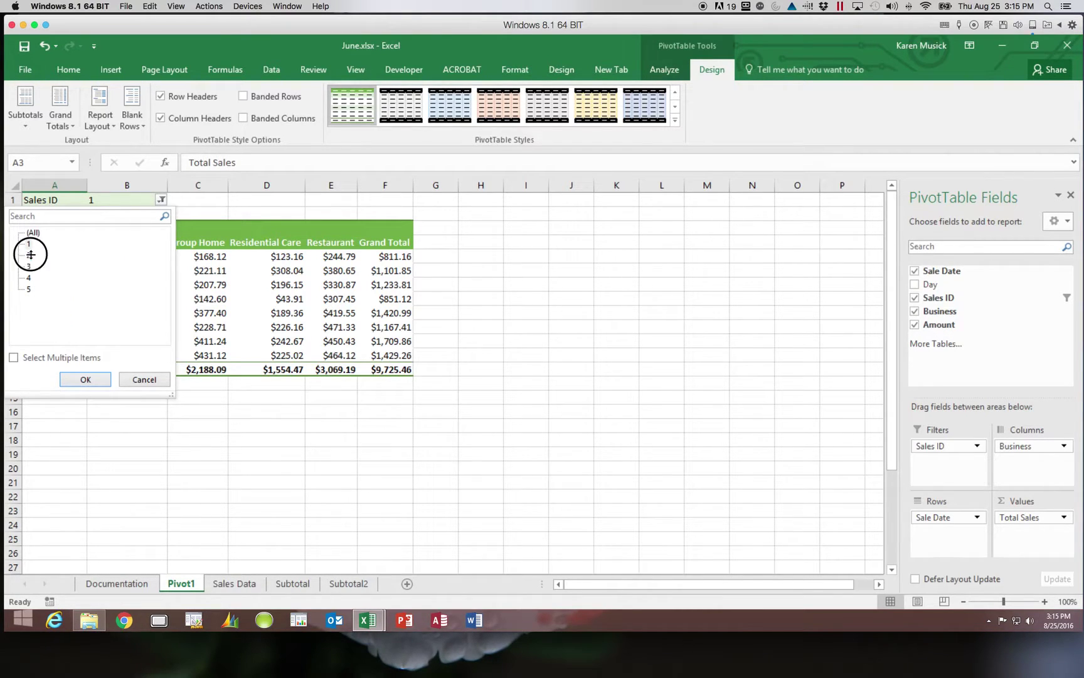
pyautogui.click(94, 386)
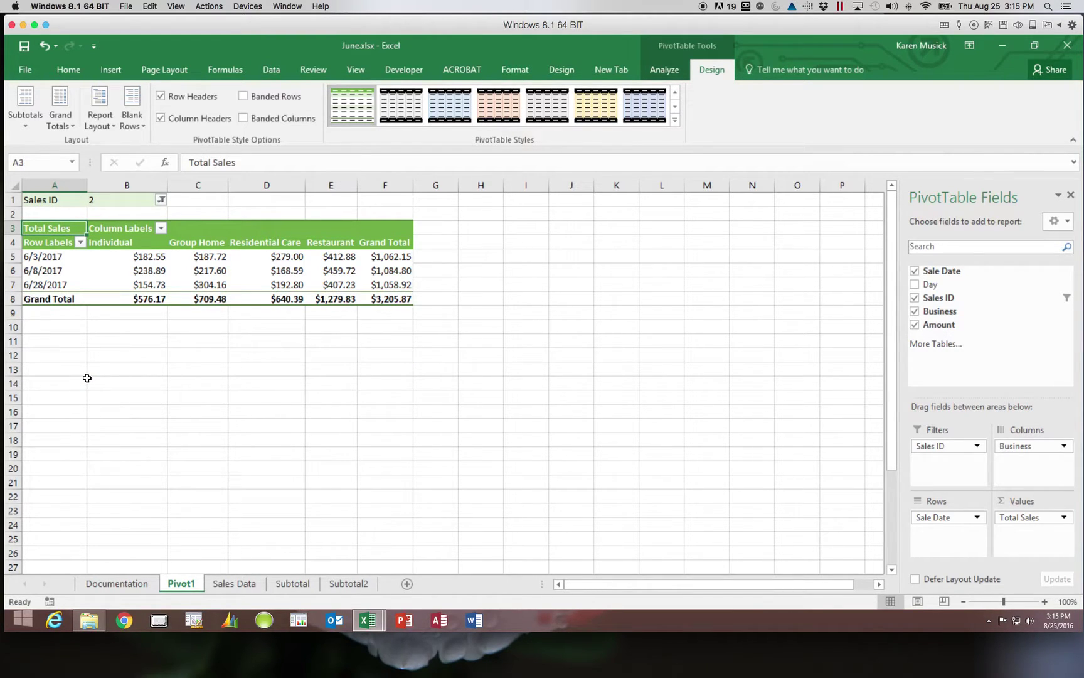
# Enable multiple-item selection in the Sales ID report filter and include Sales ID 5 along with 2
pyautogui.click(161, 201)
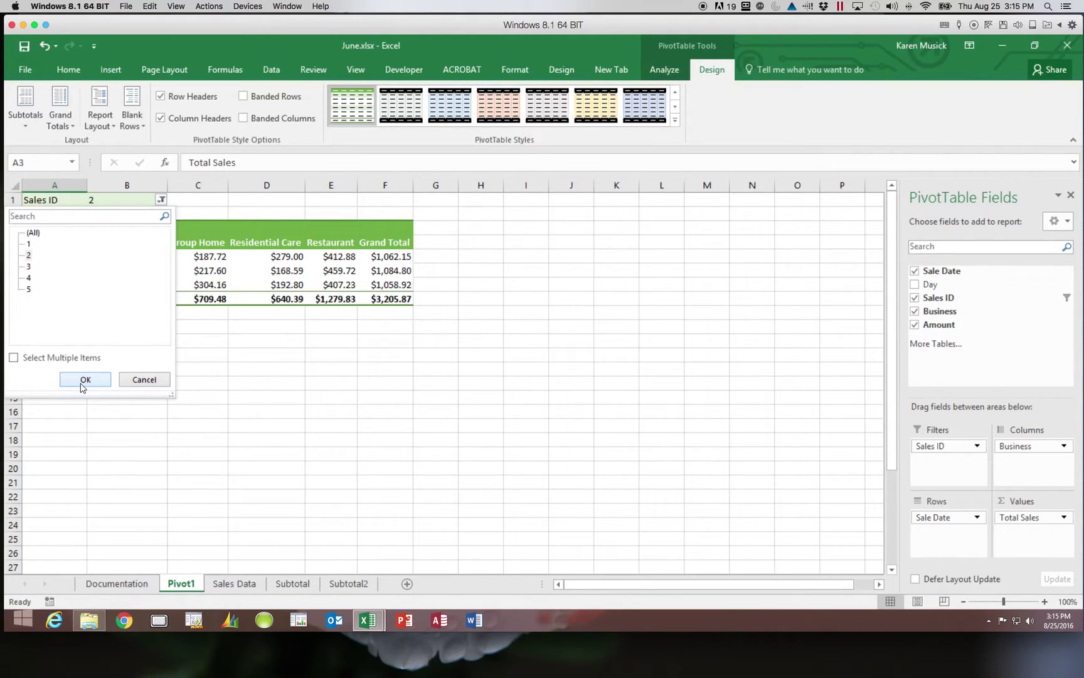
pyautogui.click(14, 359)
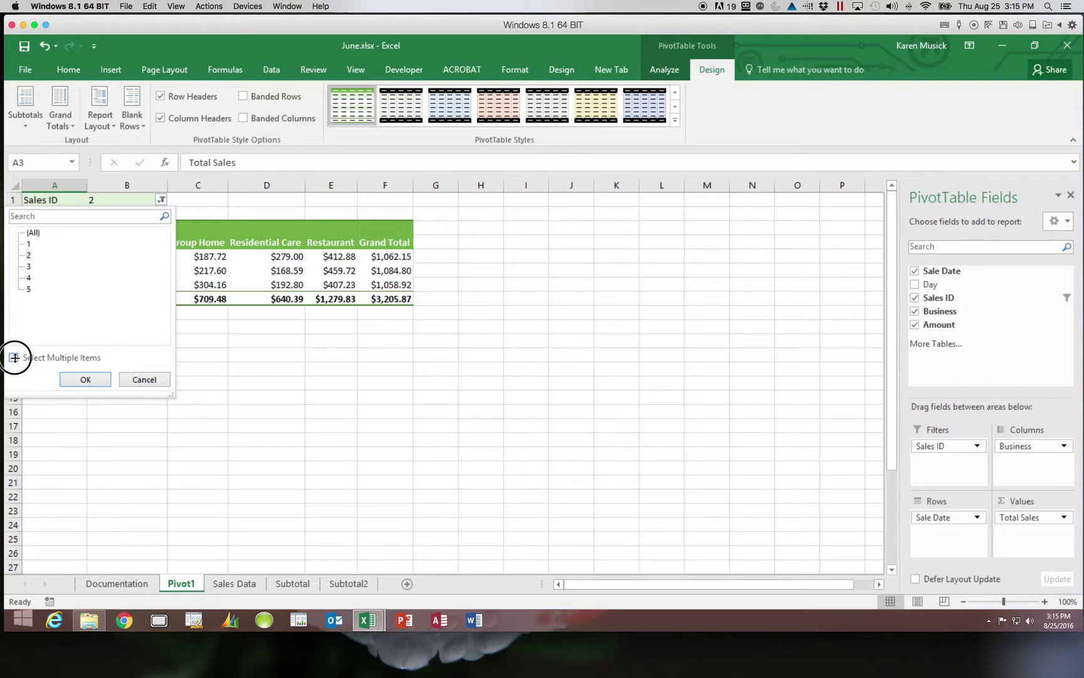
pyautogui.click(84, 381)
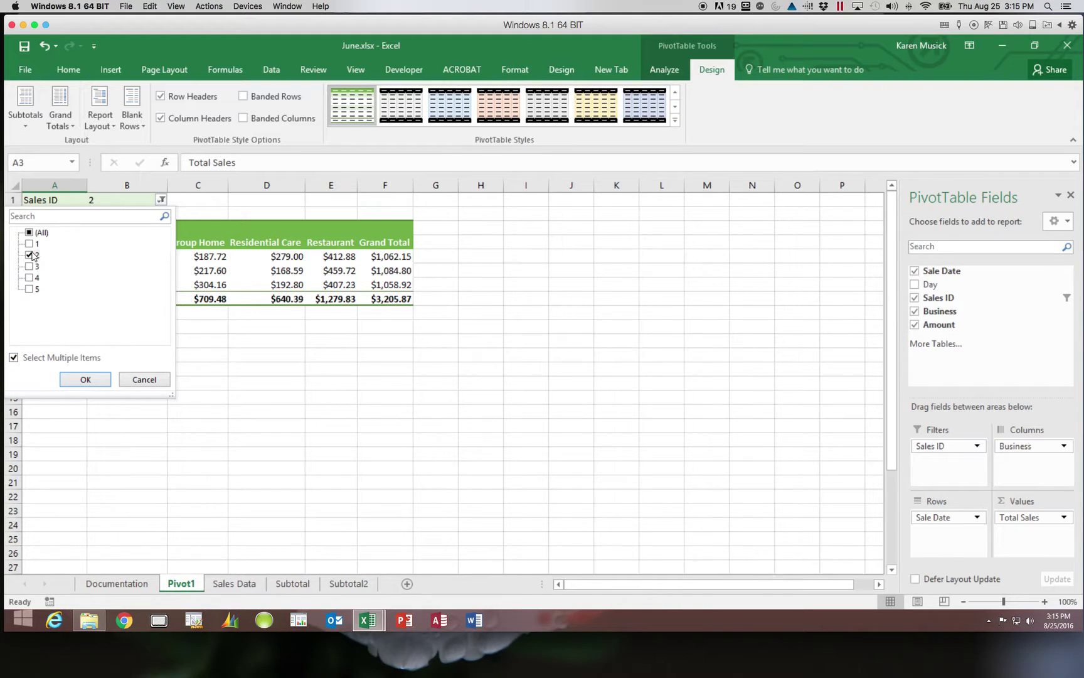
pyautogui.click(29, 288)
pyautogui.click(88, 380)
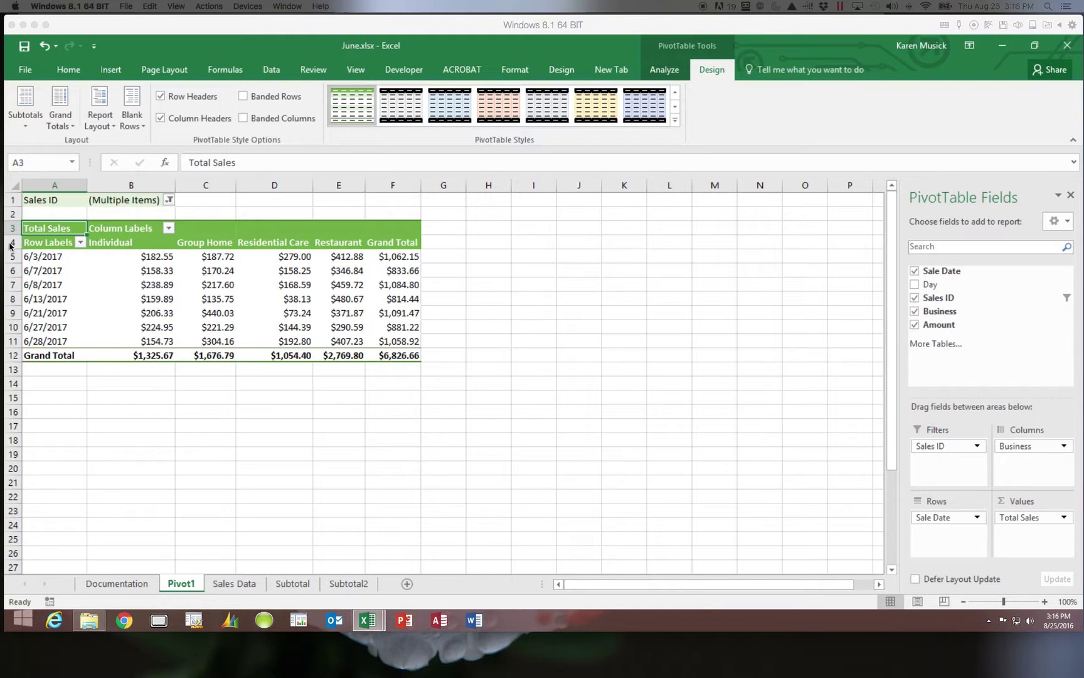
# Remove Sales ID 5 from the report filter, leaving only Sales ID 2 selected
pyautogui.click(169, 200)
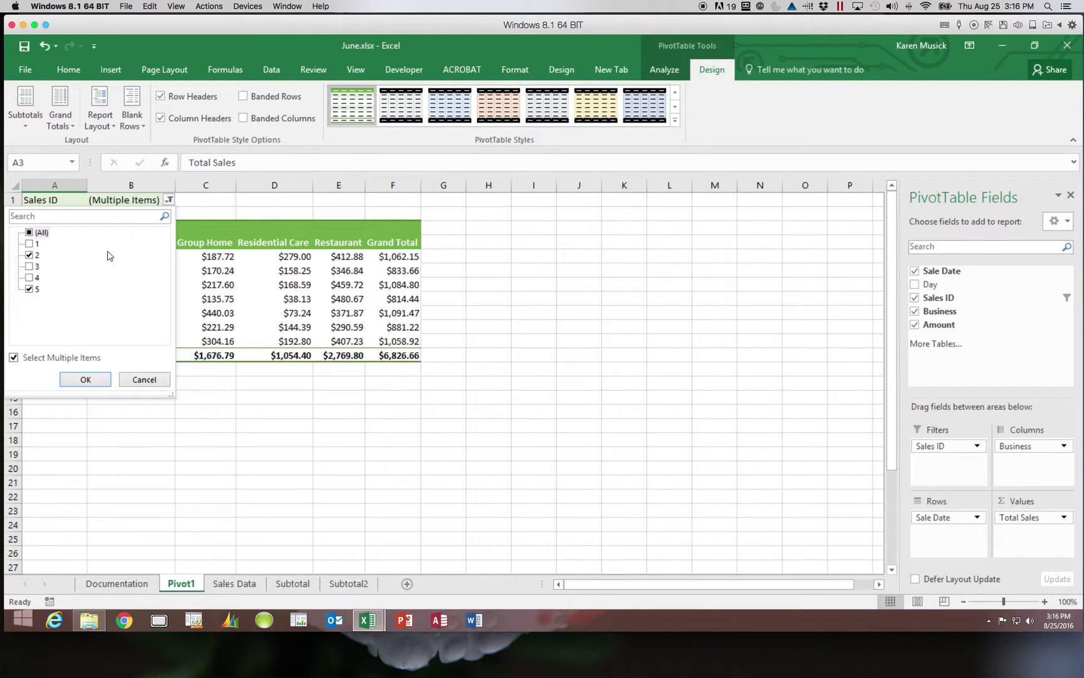
pyautogui.click(29, 289)
pyautogui.click(92, 379)
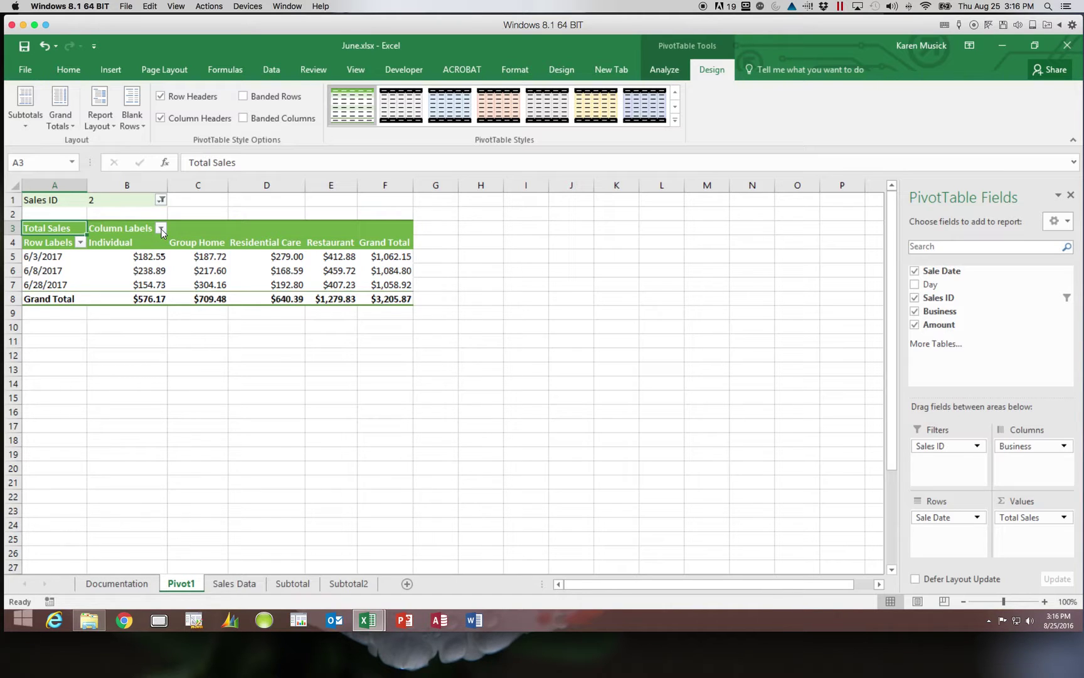
# Filter the PivotTable's column labels to exclude the Residential Care business type
pyautogui.hscroll(2, 161, 231)
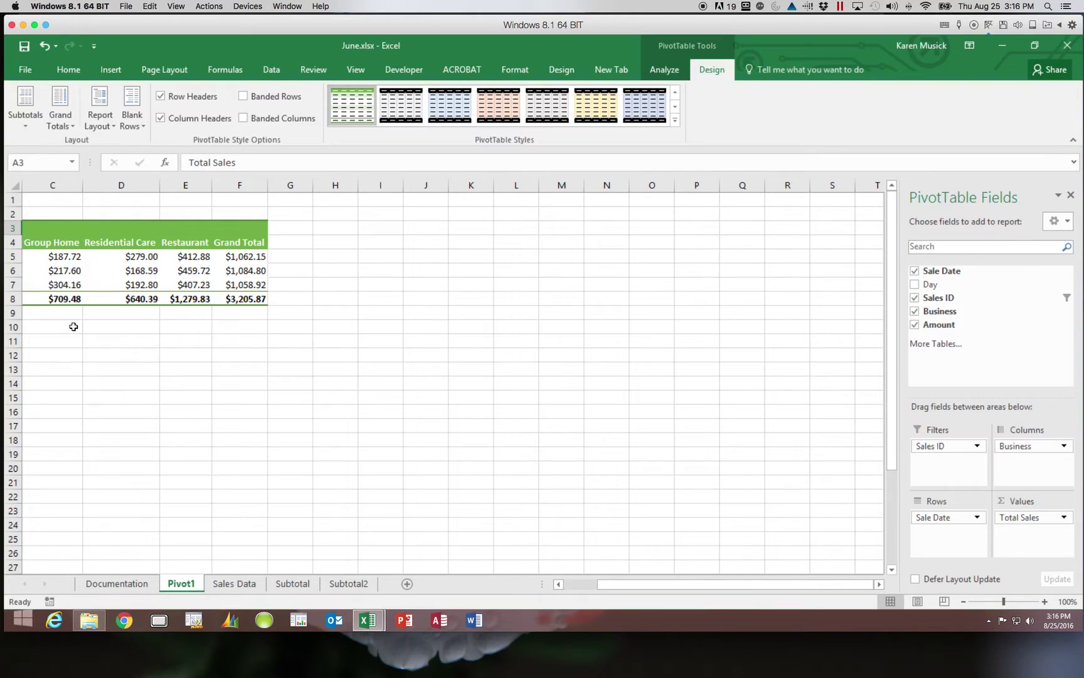
pyautogui.moveTo(622, 585); pyautogui.dragTo(561, 585)
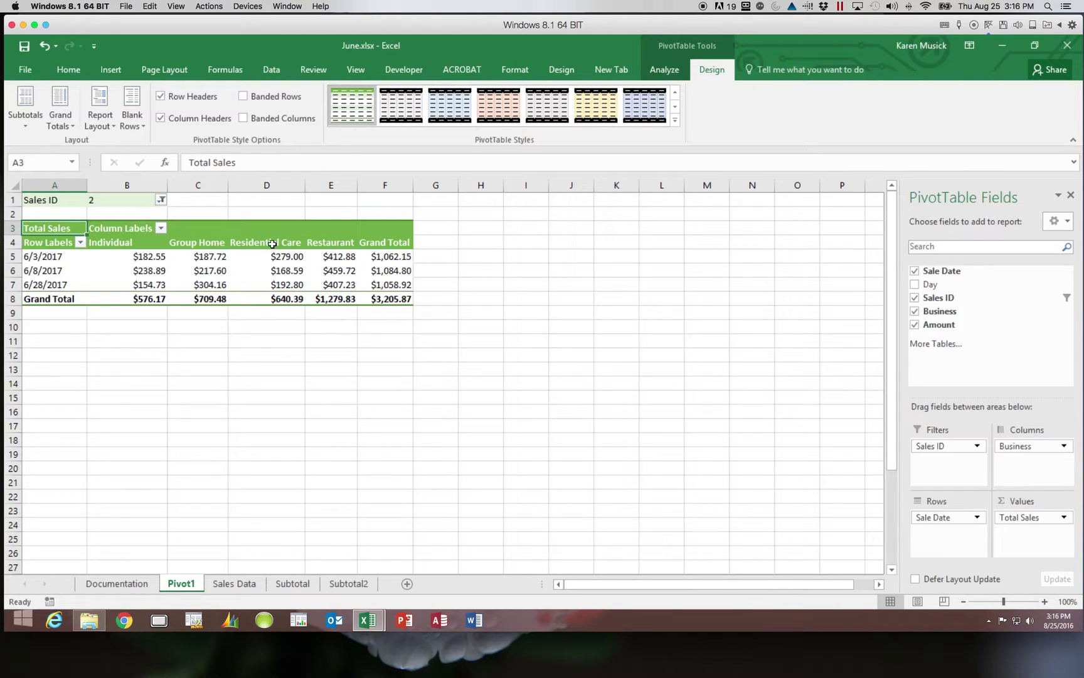
pyautogui.click(164, 232)
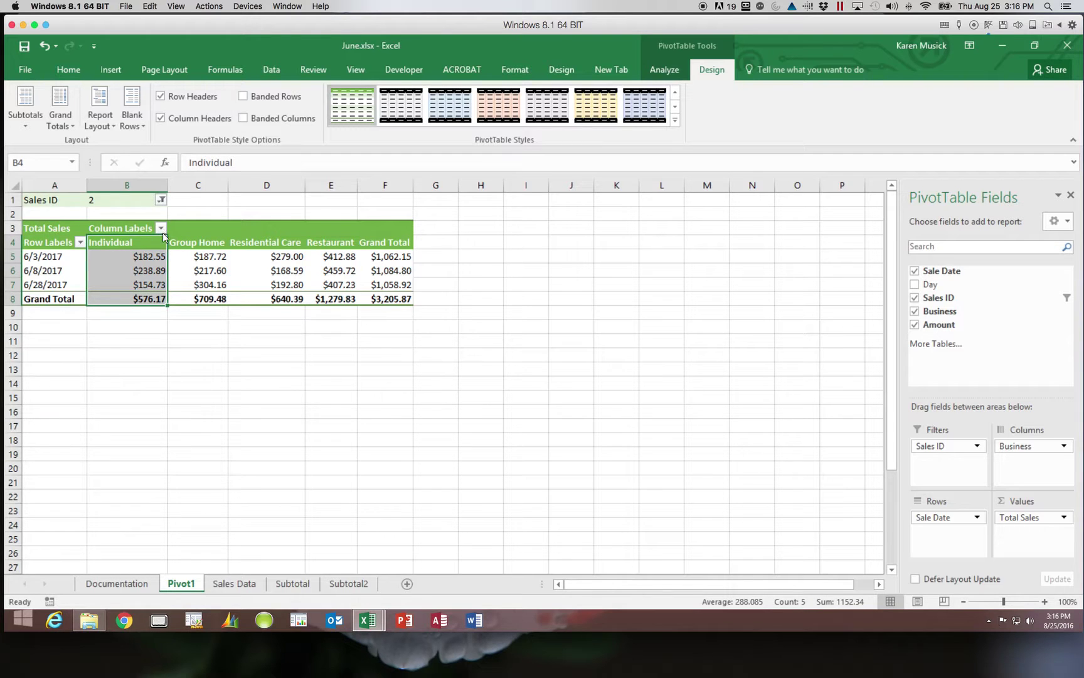
pyautogui.click(161, 228)
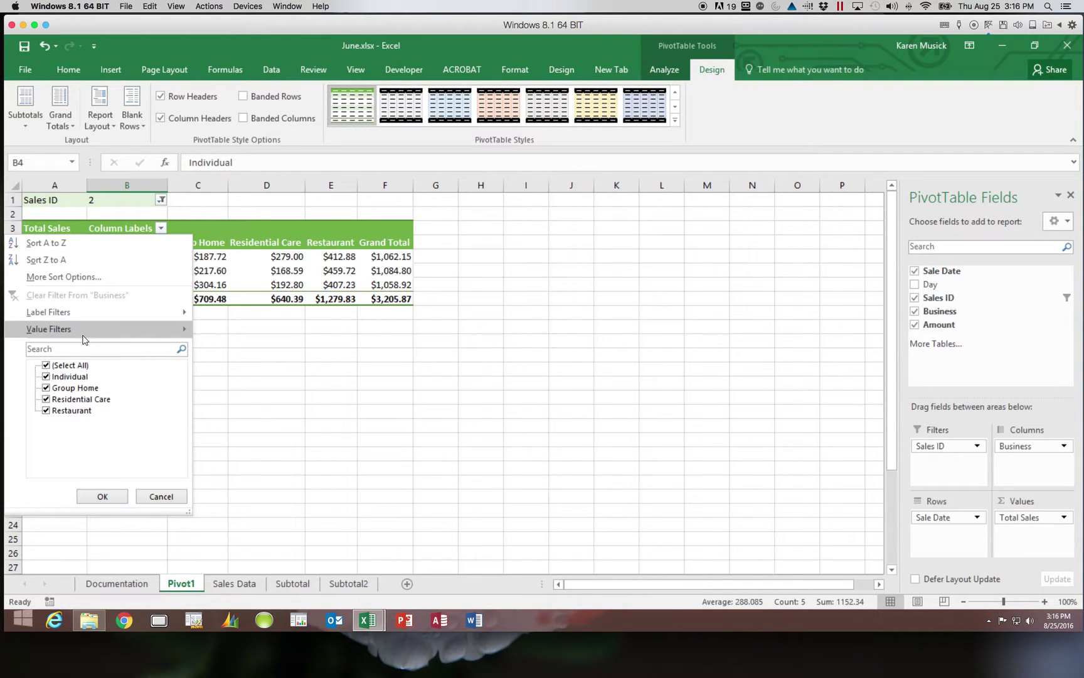
pyautogui.click(47, 399)
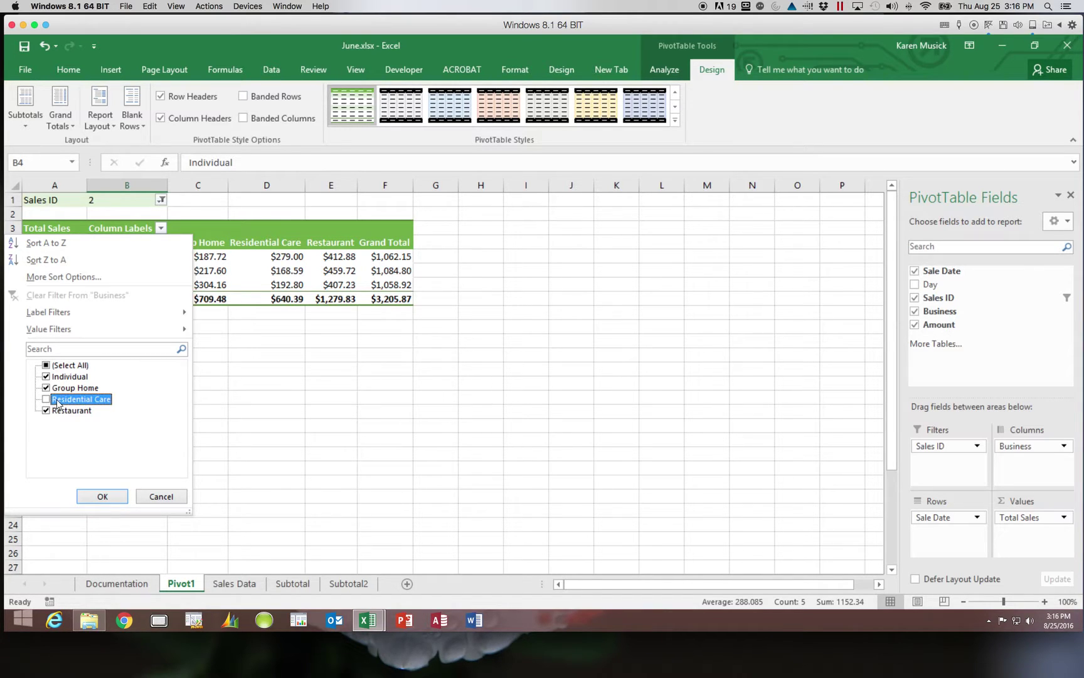
pyautogui.click(110, 496)
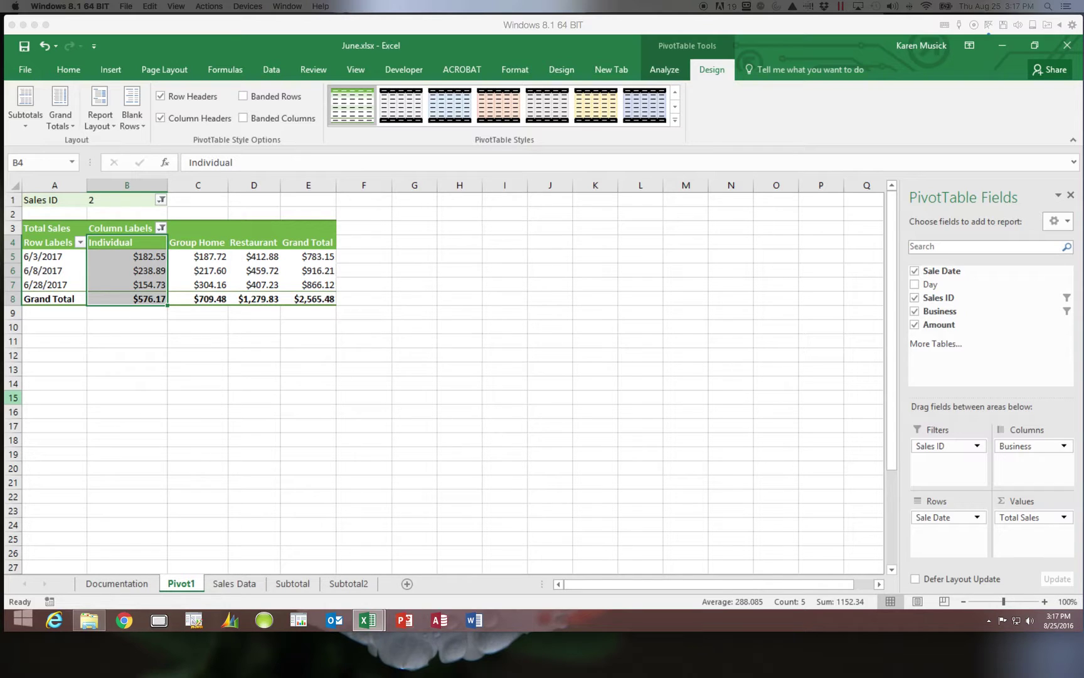
# Look at the sort and filter options for the Sale Date row labels
pyautogui.click(80, 243)
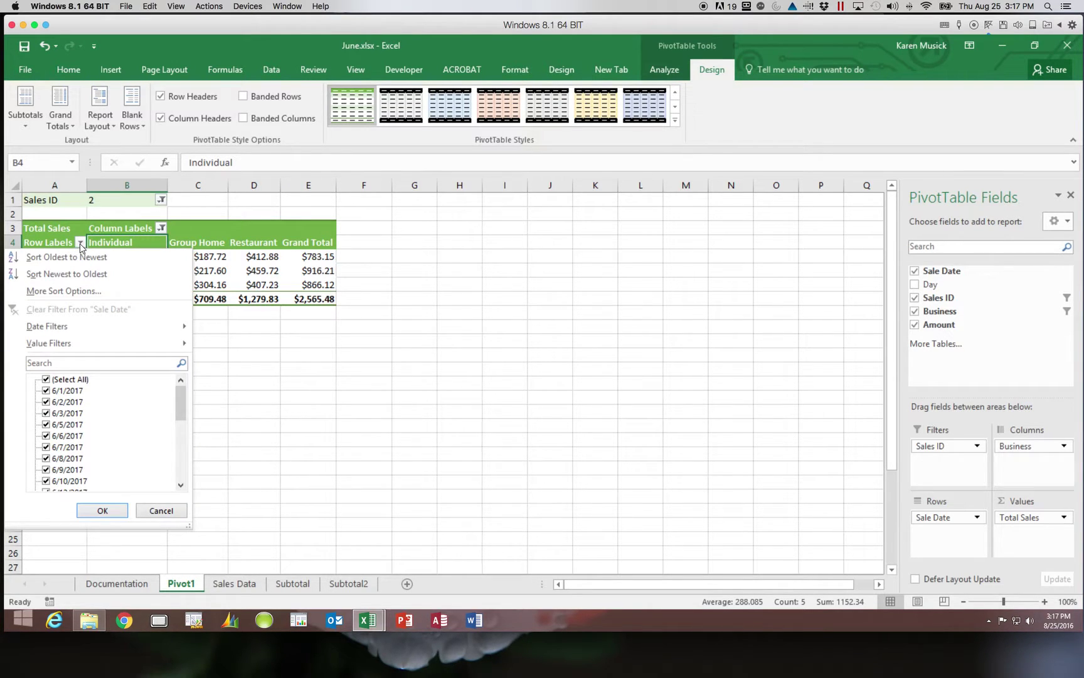
pyautogui.click(360, 381)
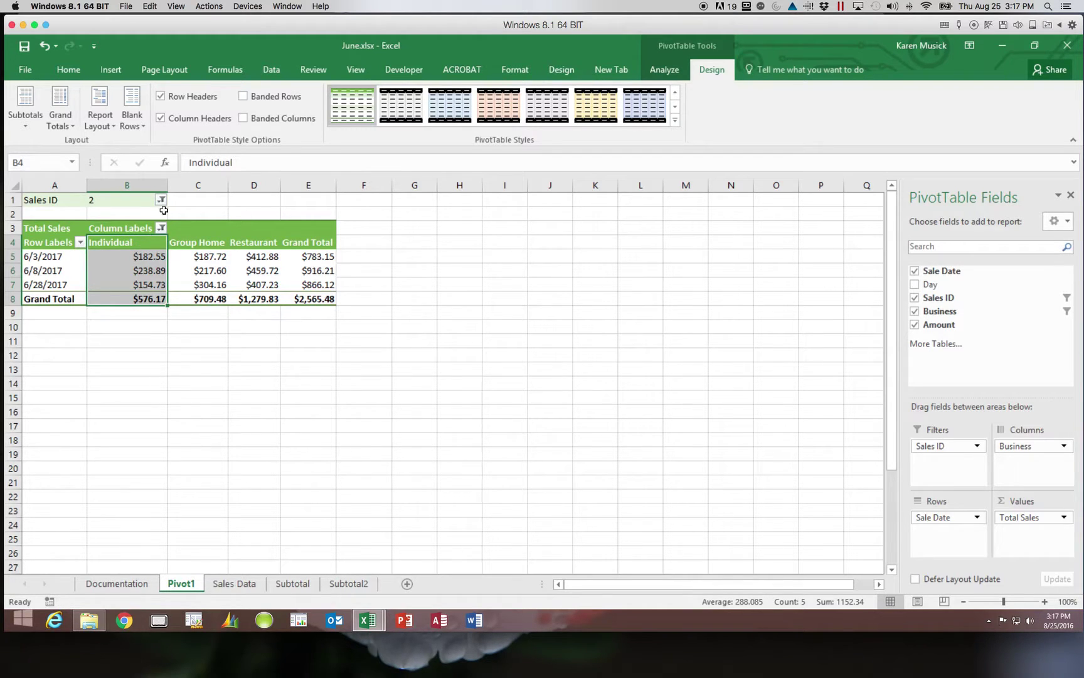
# Reset the Sales ID report filter to all items and select all business types in the column labels filter
pyautogui.moveTo(201, 286)
pyautogui.click(162, 200)
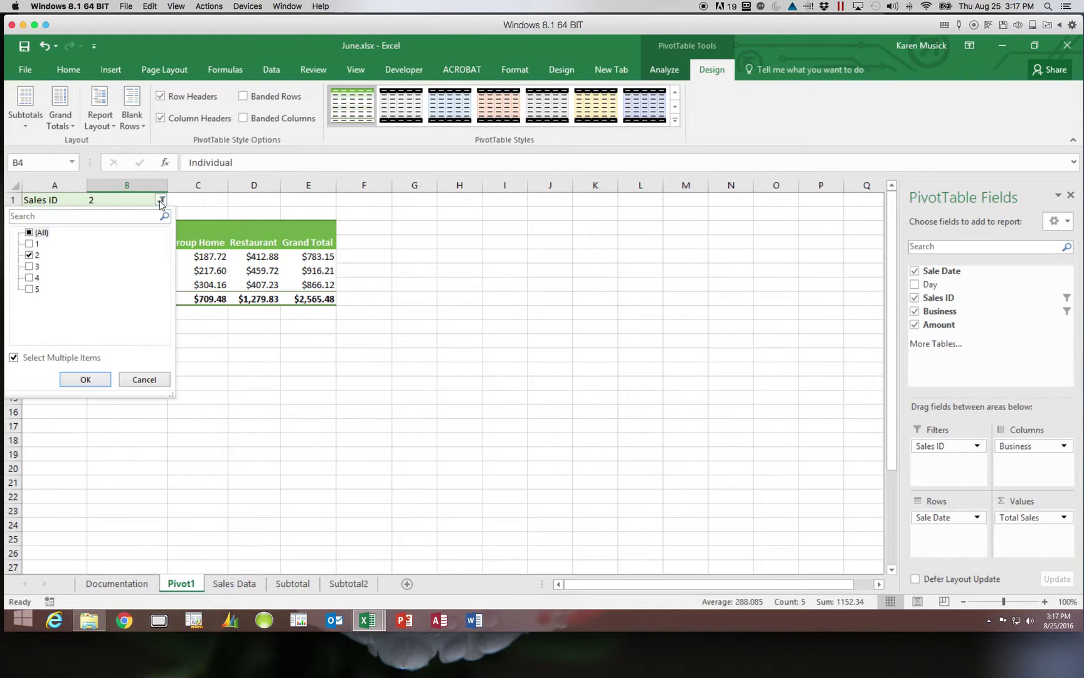
pyautogui.click(28, 232)
pyautogui.click(85, 379)
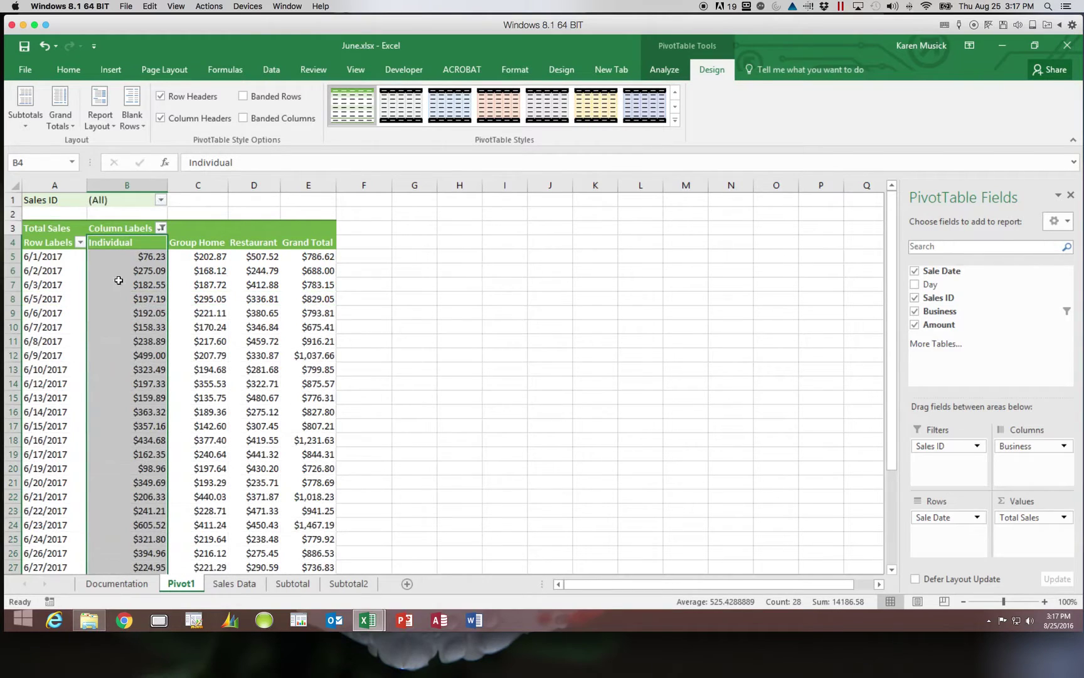
pyautogui.click(161, 228)
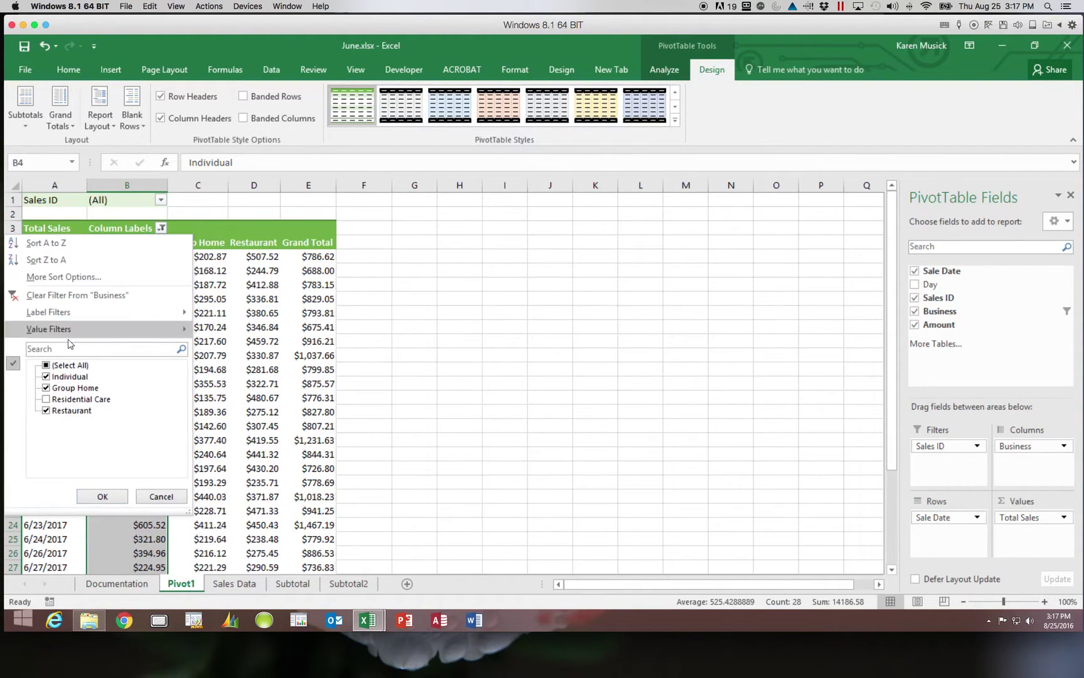
pyautogui.click(45, 366)
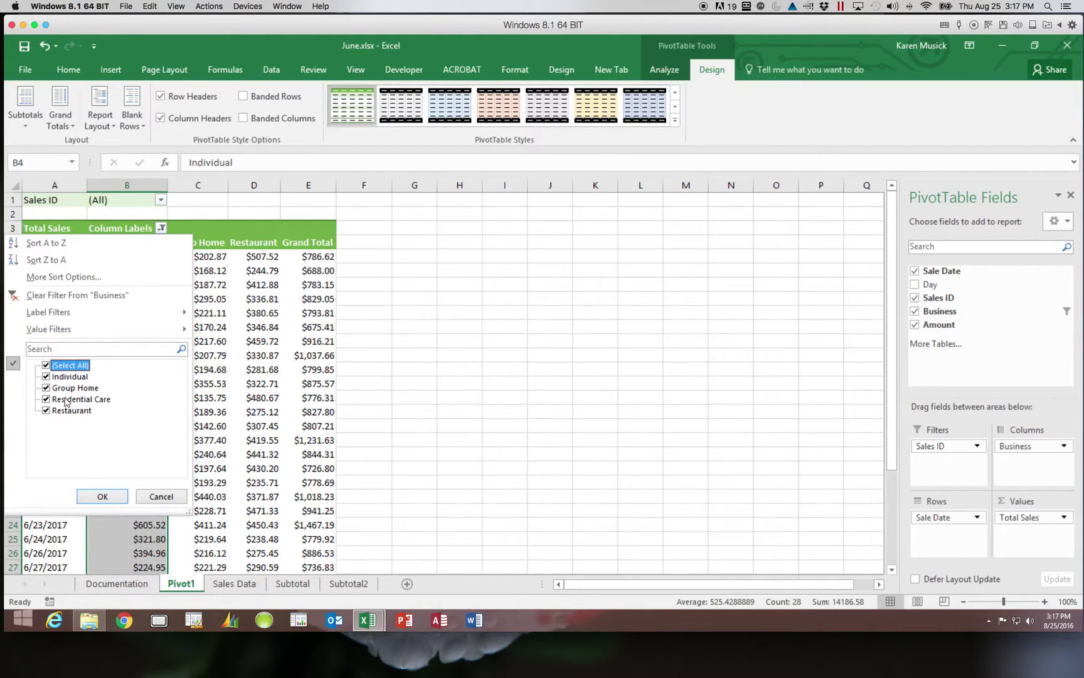
pyautogui.click(93, 496)
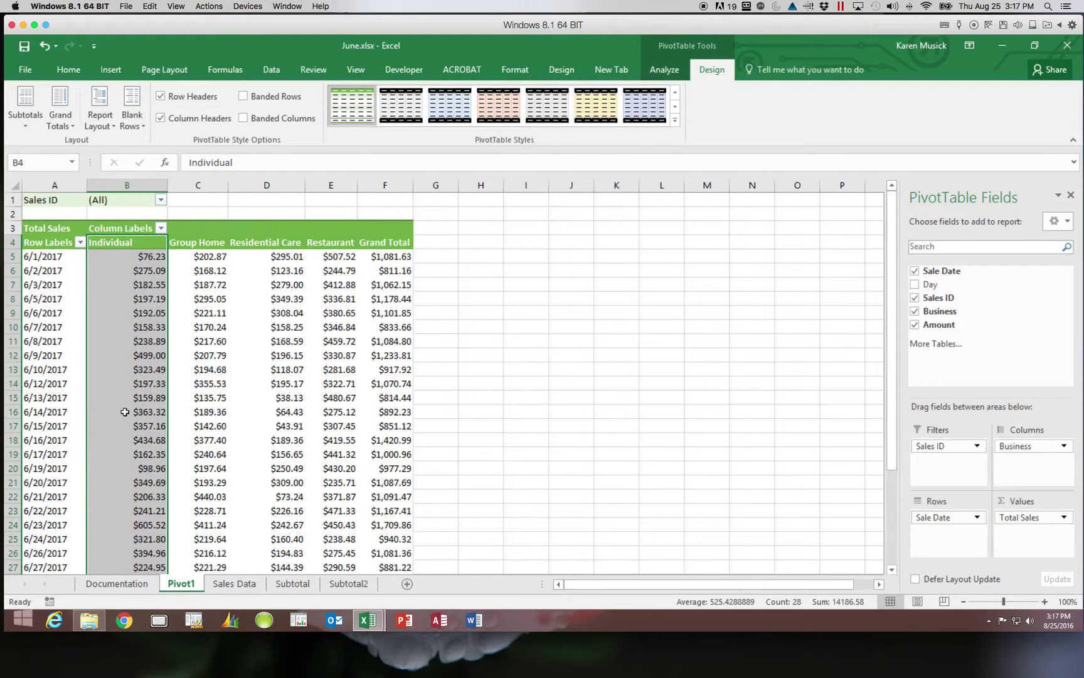
# Insert slicers for the Sales ID and Business fields of the PivotTable
pyautogui.moveTo(156, 401)
pyautogui.click(676, 66)
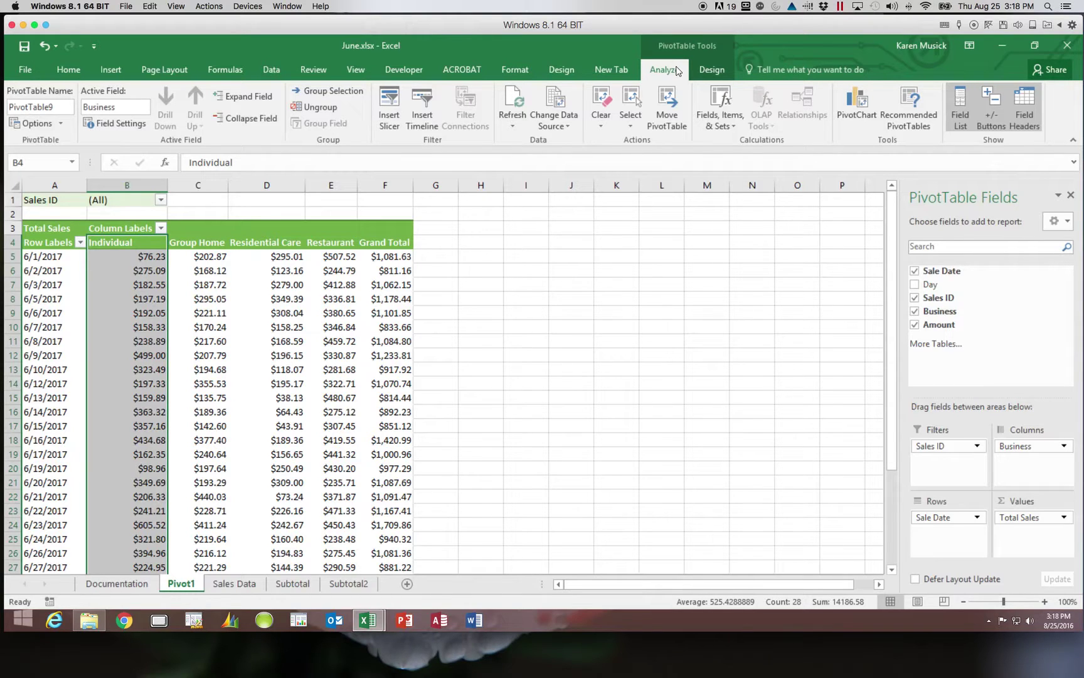
pyautogui.click(391, 117)
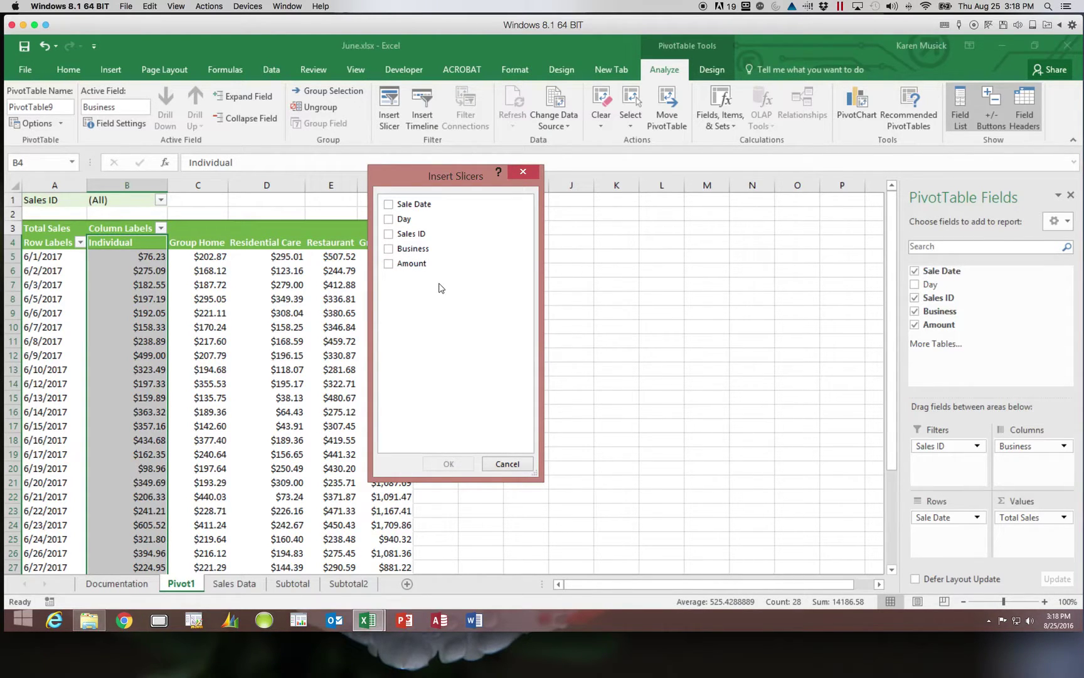
pyautogui.click(389, 235)
pyautogui.click(388, 250)
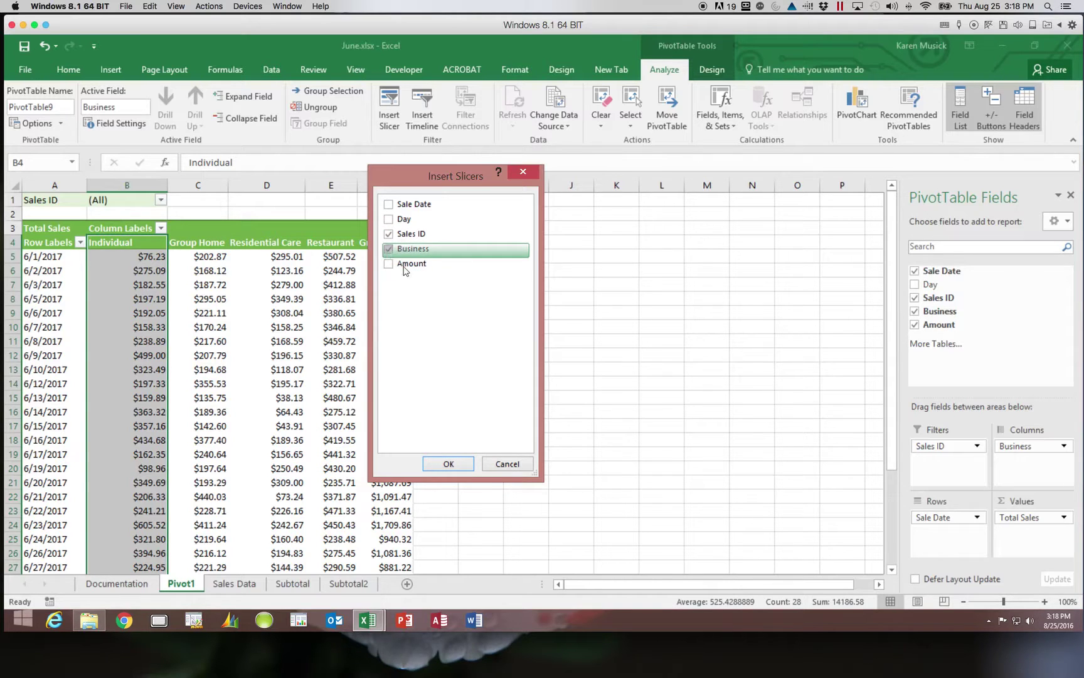
pyautogui.click(448, 464)
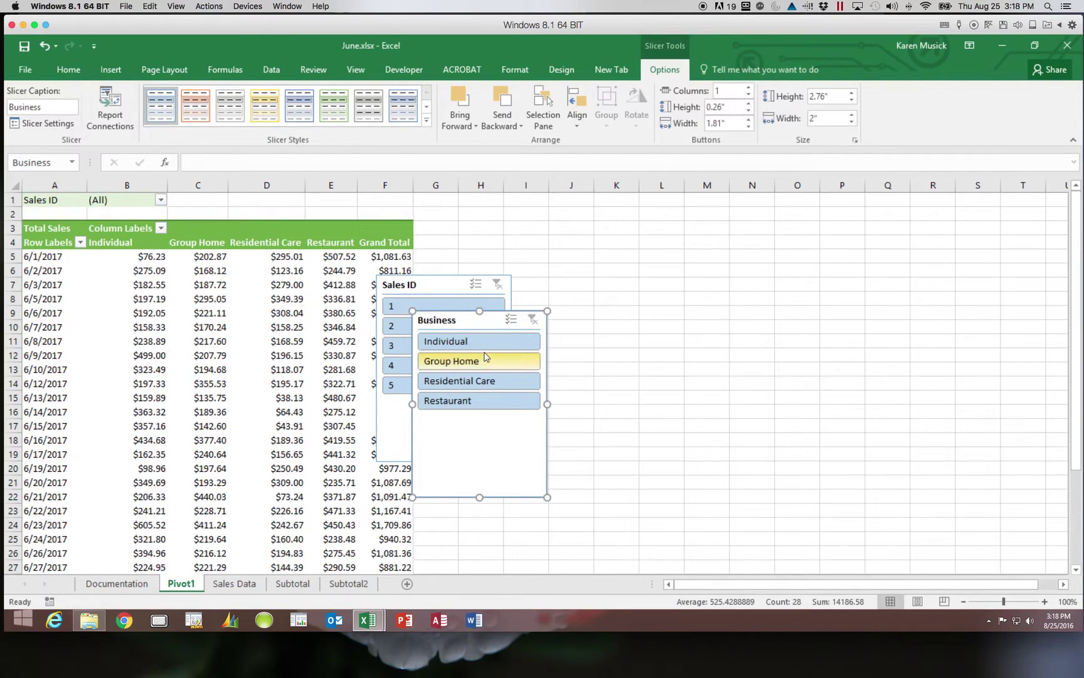
# Place the Sales ID and Business slicers side by side in the empty area beside the PivotTable
pyautogui.moveTo(466, 320); pyautogui.dragTo(693, 232)
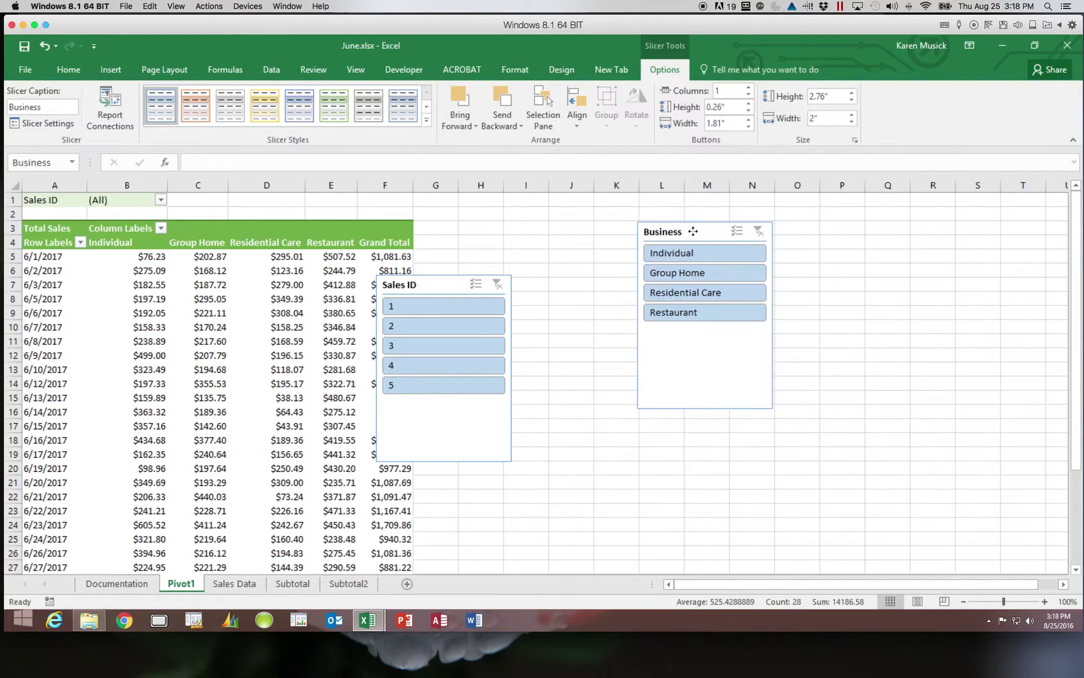
pyautogui.moveTo(433, 284); pyautogui.dragTo(505, 232)
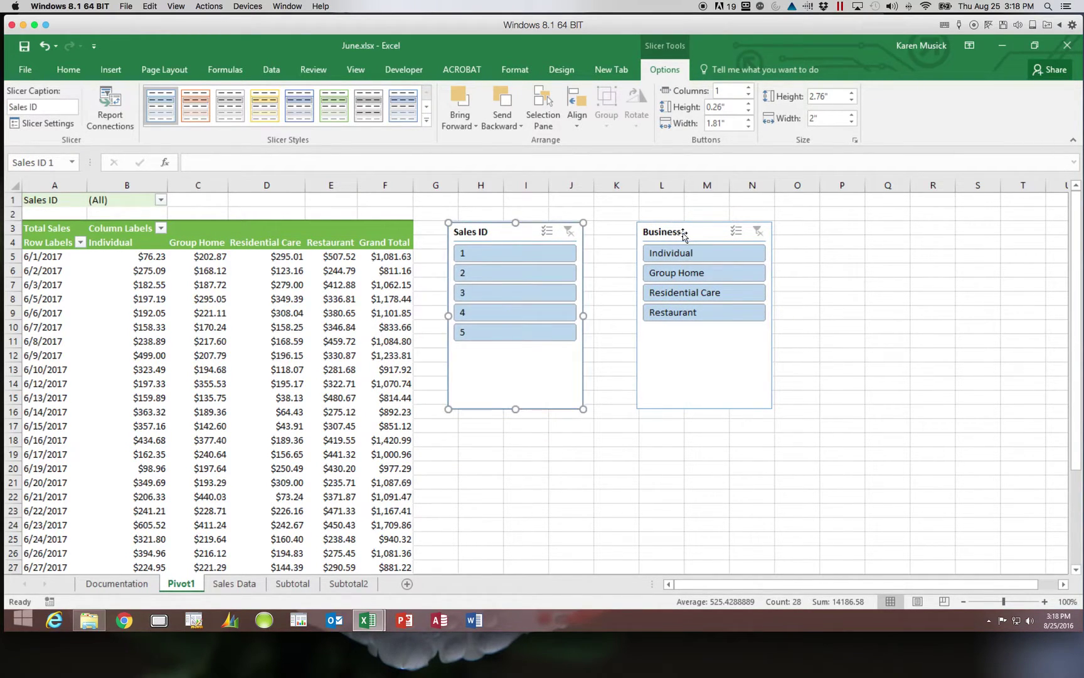
pyautogui.moveTo(696, 231); pyautogui.dragTo(657, 231)
# Apply the dark green slicer style to the Sales ID slicer
pyautogui.click(501, 229)
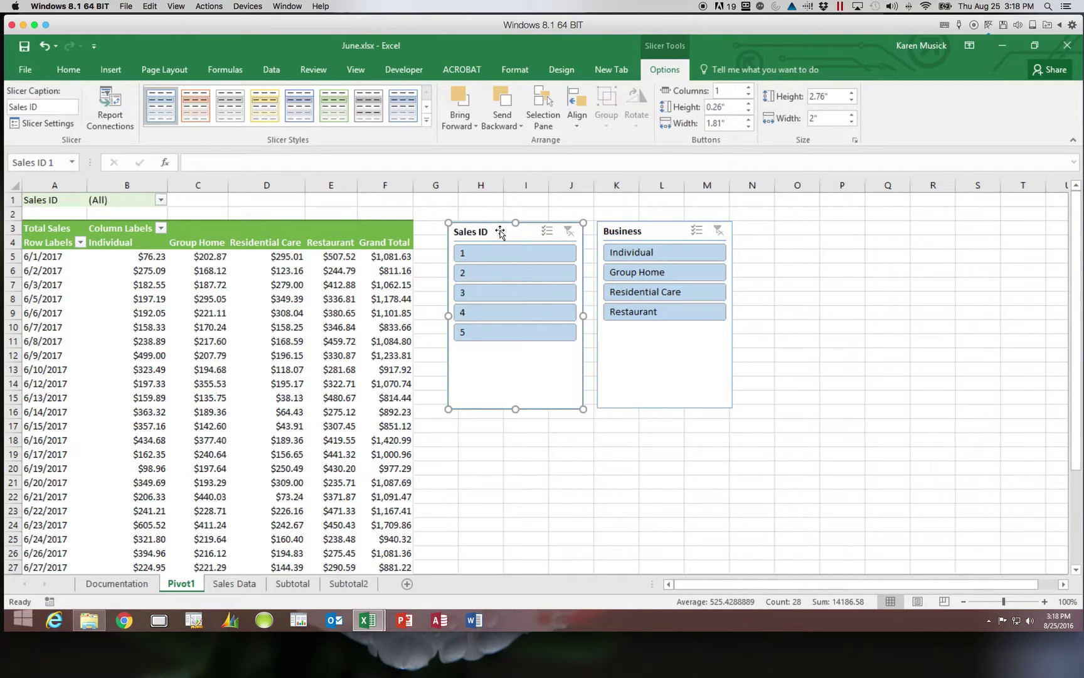
pyautogui.click(426, 120)
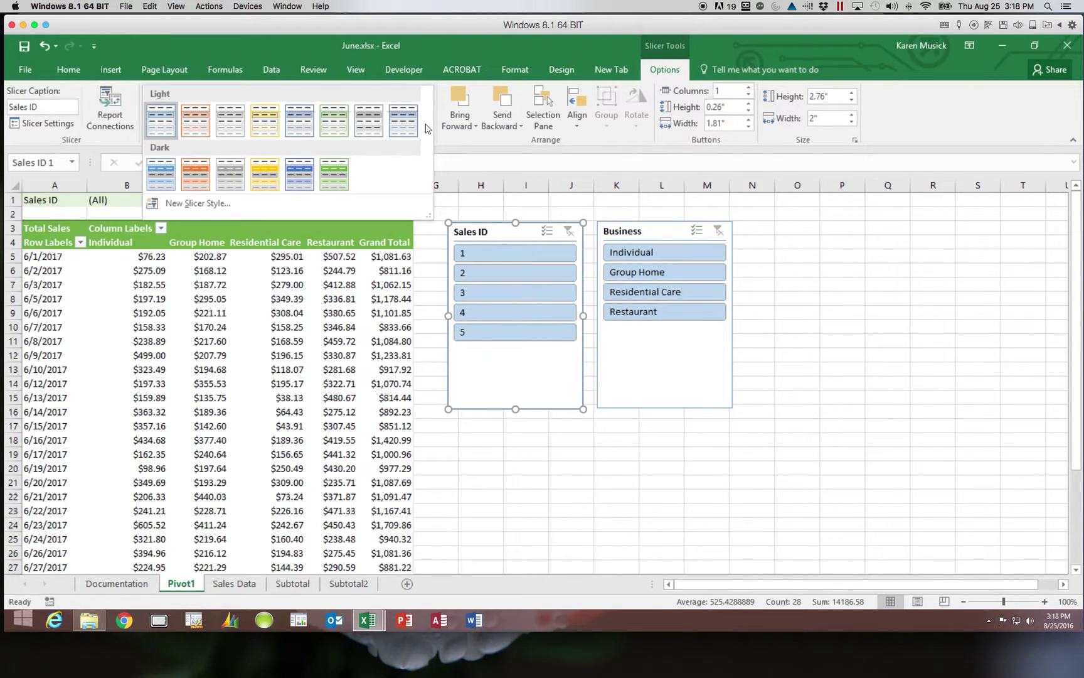
pyautogui.click(334, 167)
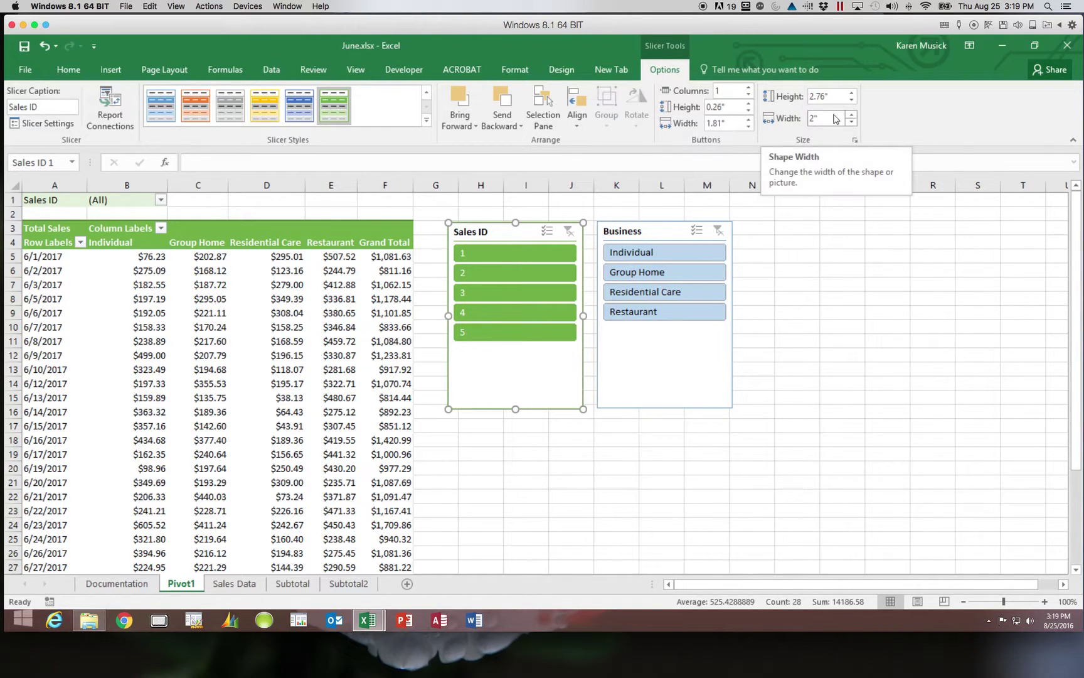
# Resize the Sales ID slicer to a height of 1.9" and a width of 1.25"
pyautogui.click(836, 94)
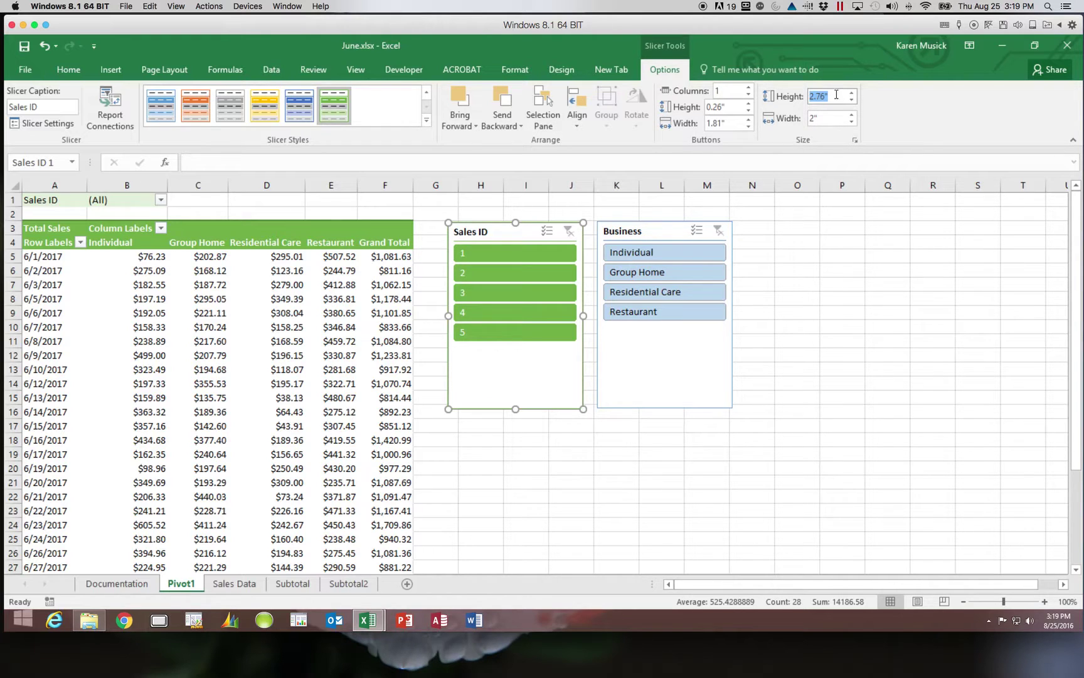
pyautogui.write('1.9')
pyautogui.click(823, 118)
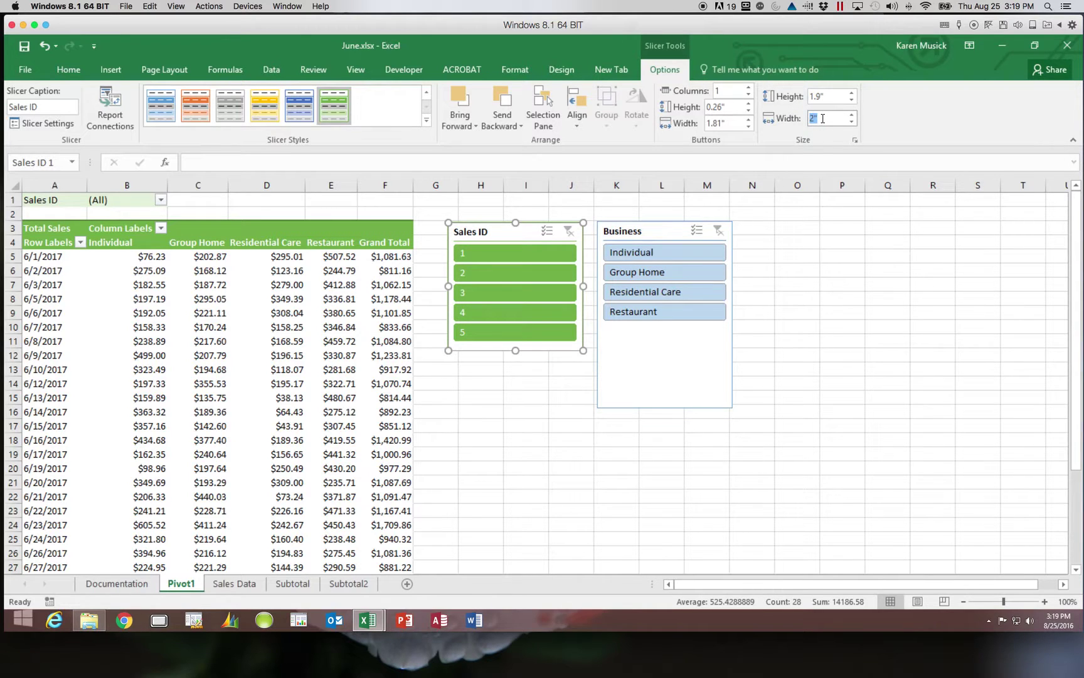
pyautogui.write('1.25')
pyautogui.click(525, 382)
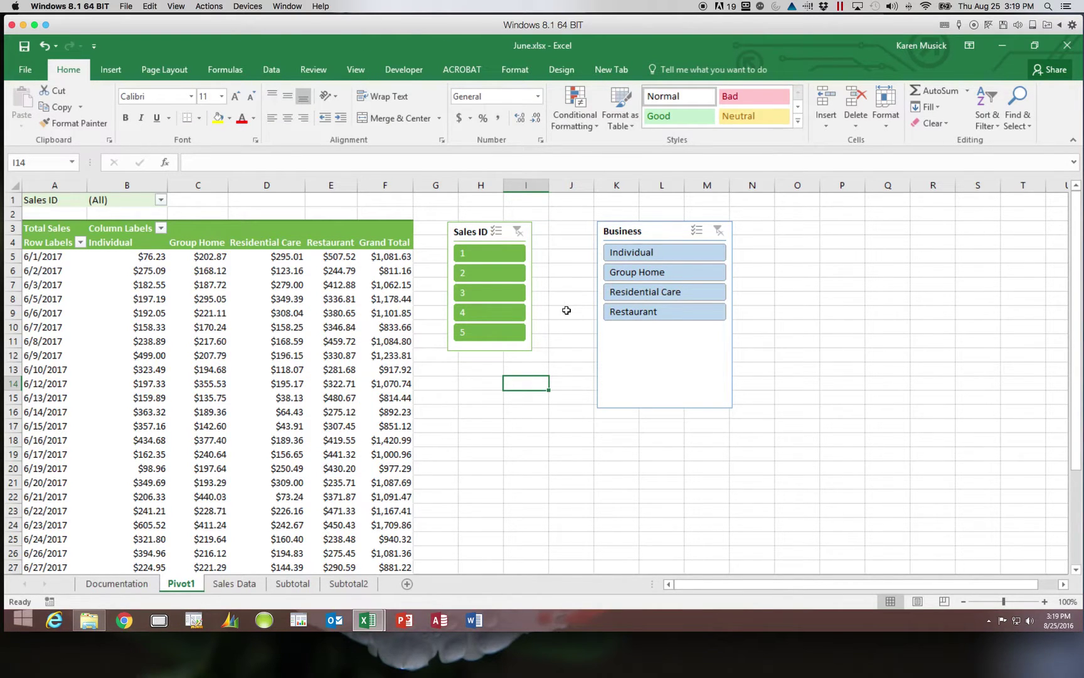
# Move the Business slicer closer to the Sales ID slicer, keeping them side by side
pyautogui.click(465, 225)
pyautogui.click(642, 232)
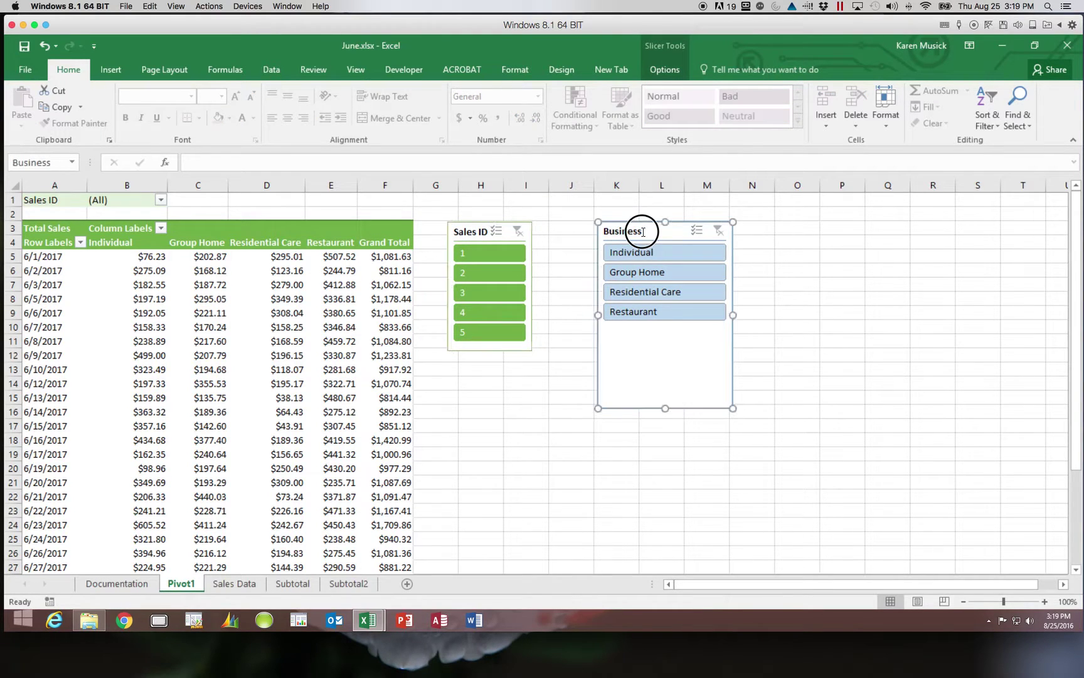
pyautogui.moveTo(642, 232); pyautogui.dragTo(596, 231)
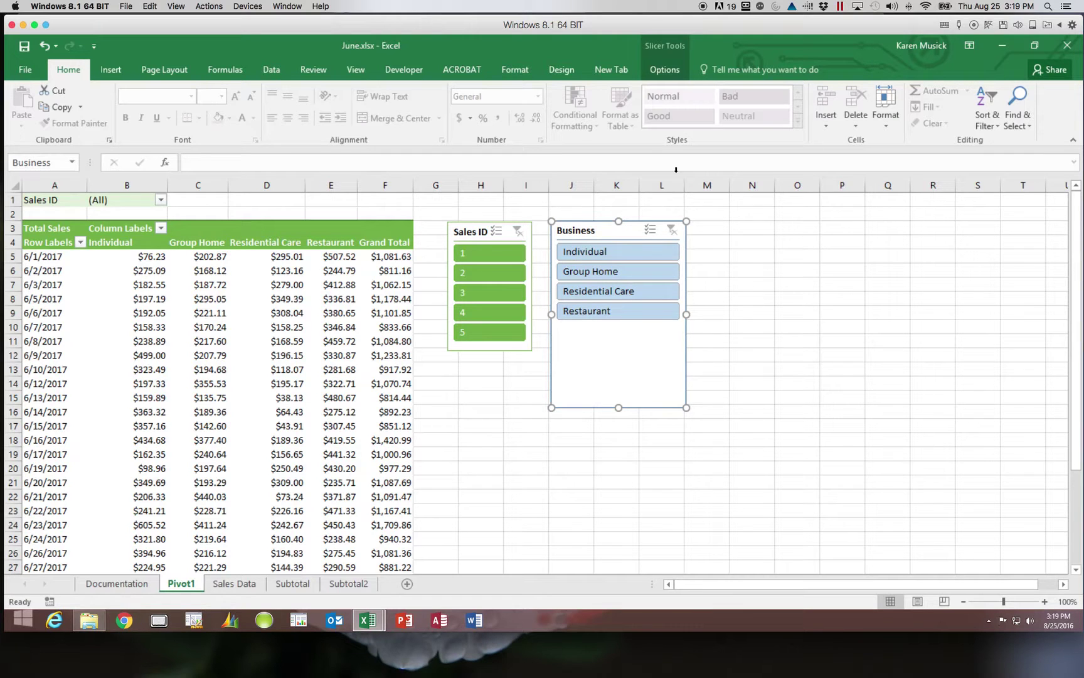
# Apply the dark green slicer style to the Business slicer so it matches the Sales ID slicer
pyautogui.click(664, 69)
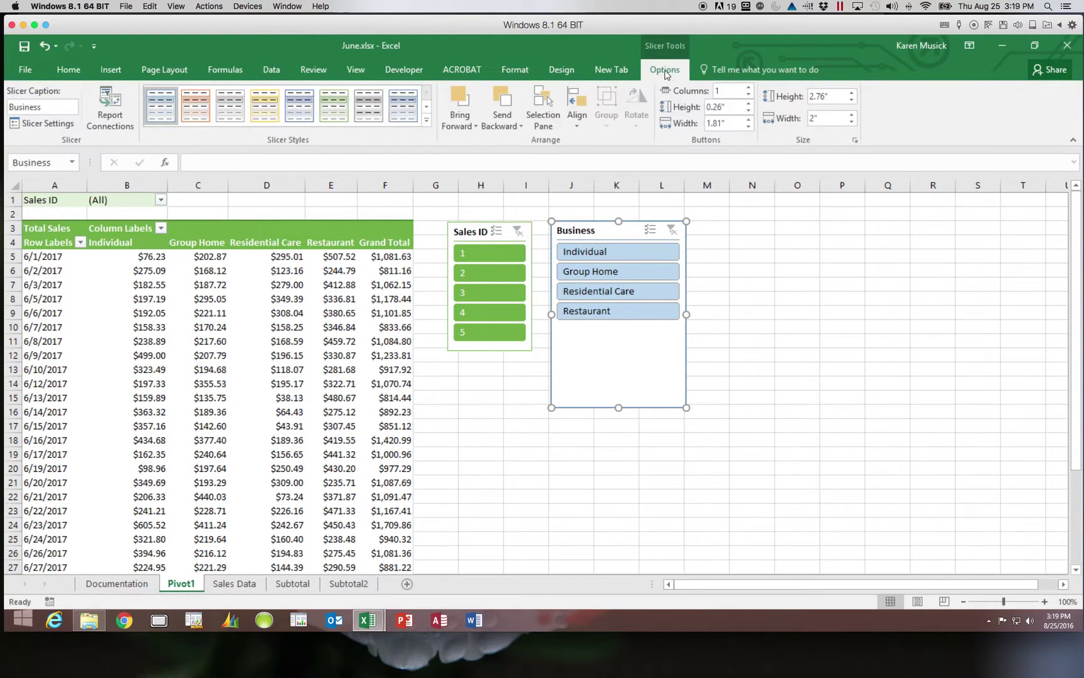
pyautogui.click(426, 120)
pyautogui.click(334, 176)
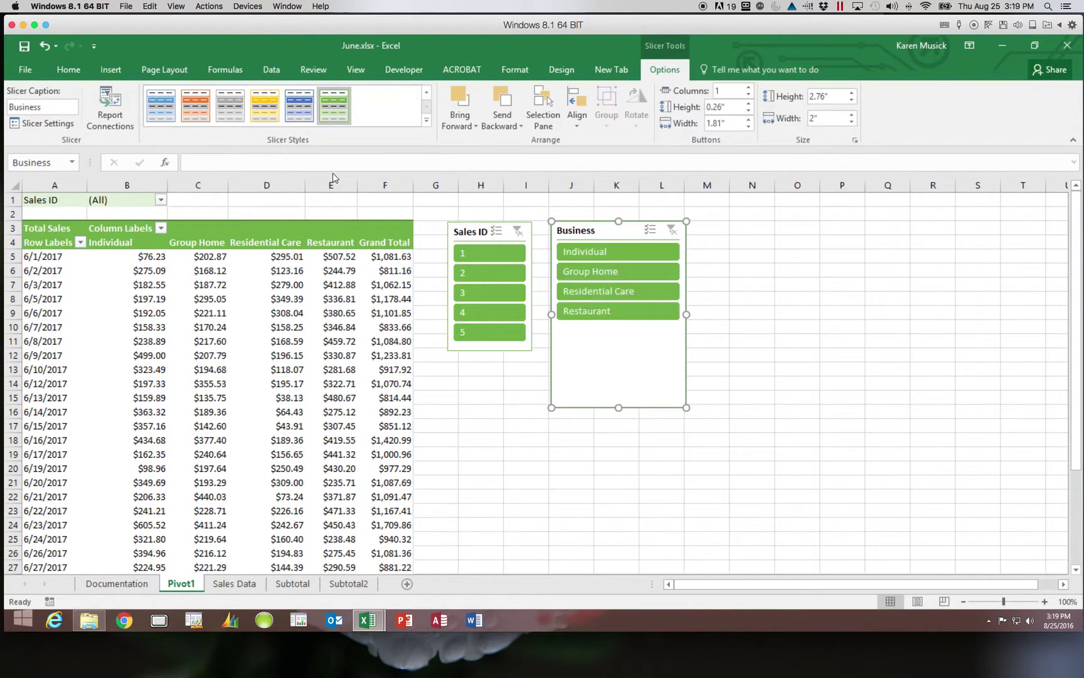
# Resize the Business slicer to a height of 1.9" and a width of 1.25"
pyautogui.click(840, 99)
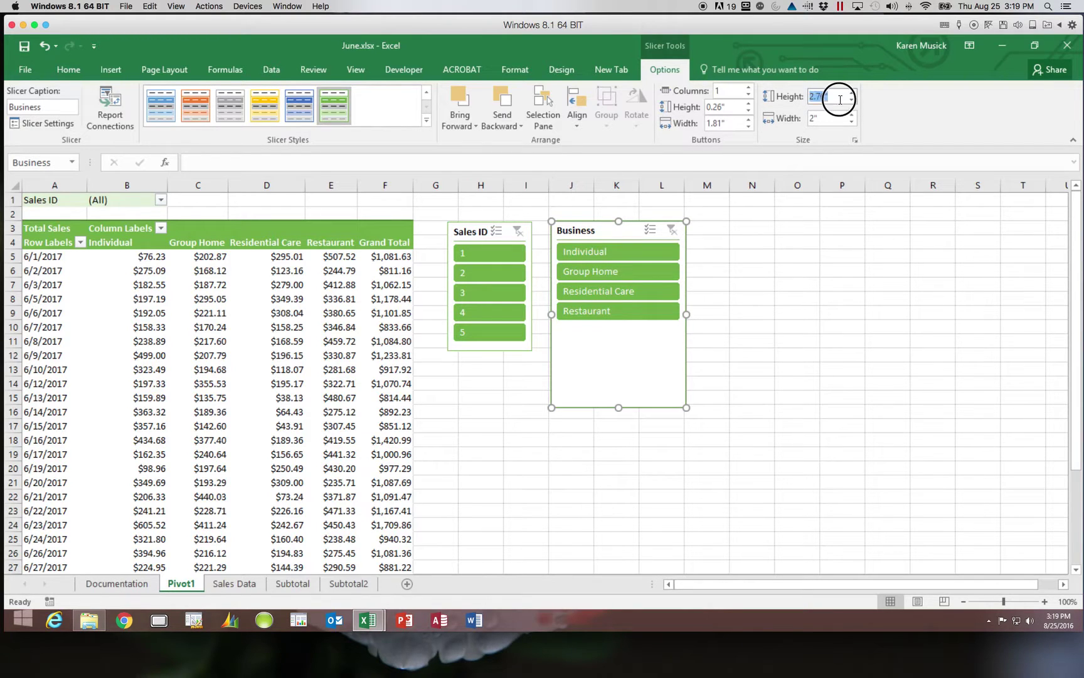
pyautogui.write('1.9')
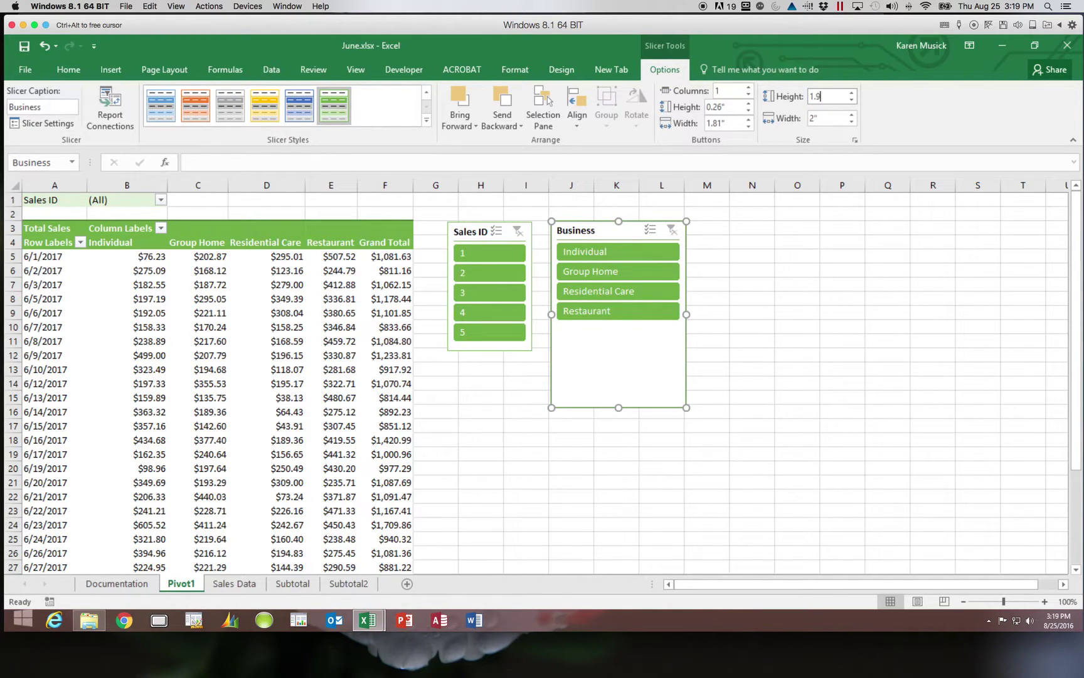
pyautogui.click(833, 119)
pyautogui.write('1.25')
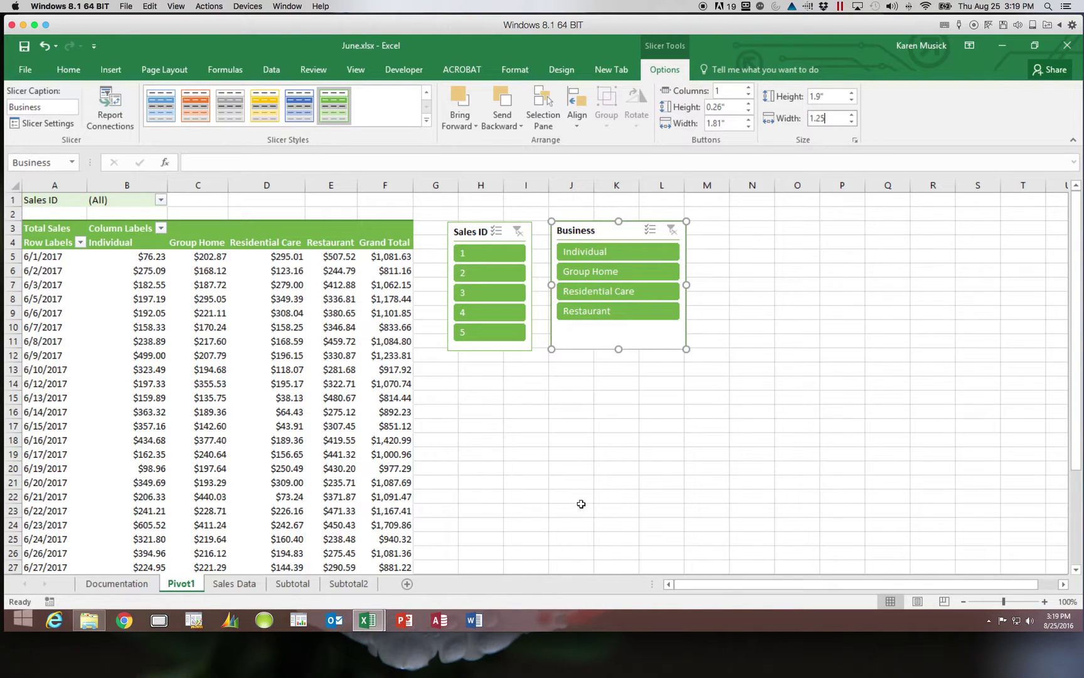
pyautogui.click(587, 480)
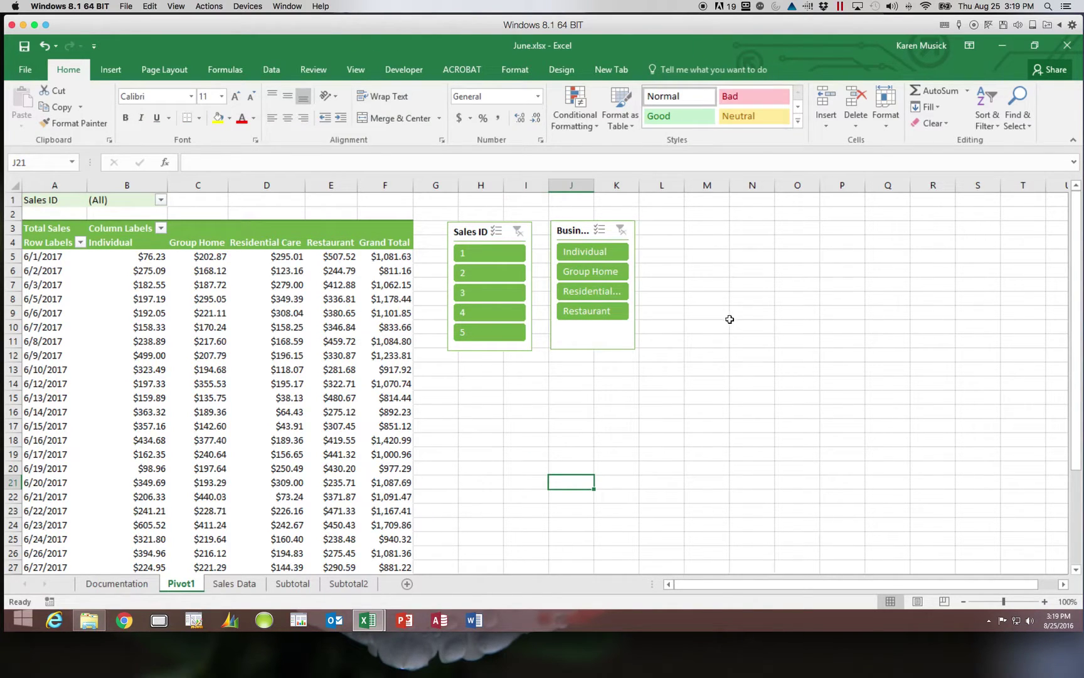
# Widen the Business slicer to 1.5"
pyautogui.click(572, 336)
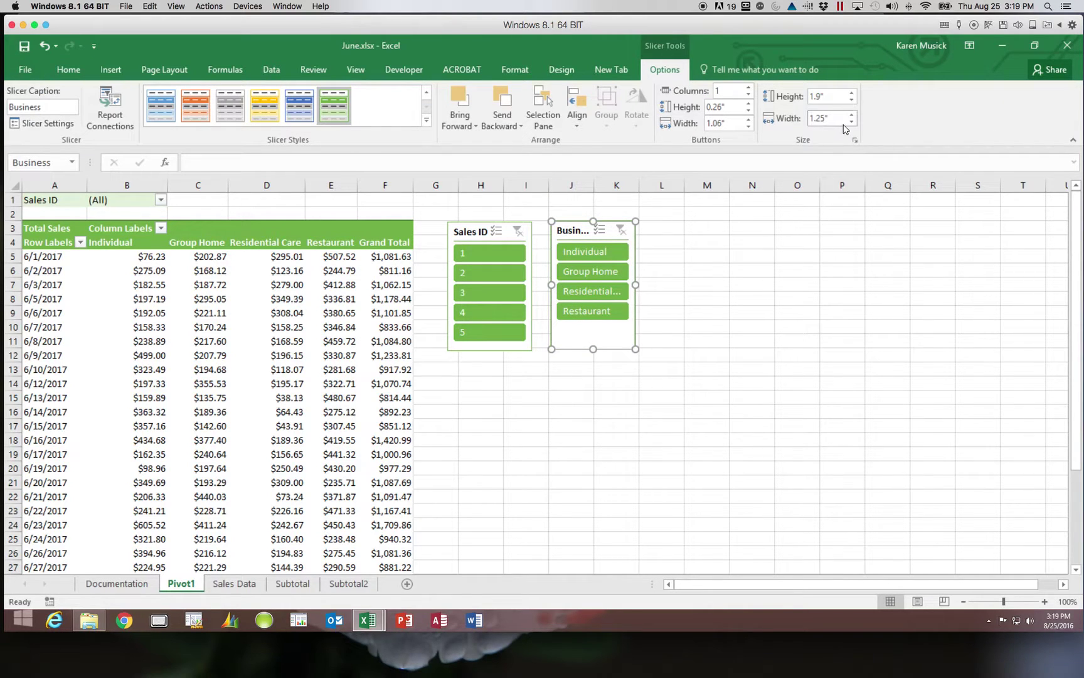
pyautogui.doubleClick(813, 118)
pyautogui.write('1.5')
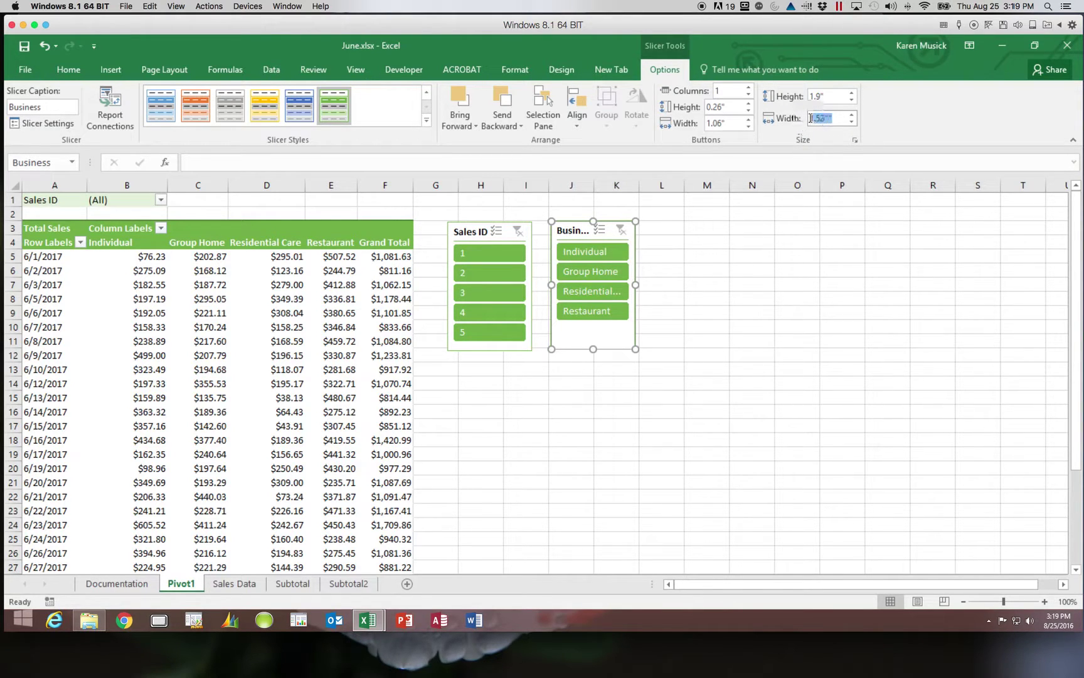
pyautogui.press('Delete')
pyautogui.press('Delete')
pyautogui.press('Delete')
pyautogui.click(635, 409)
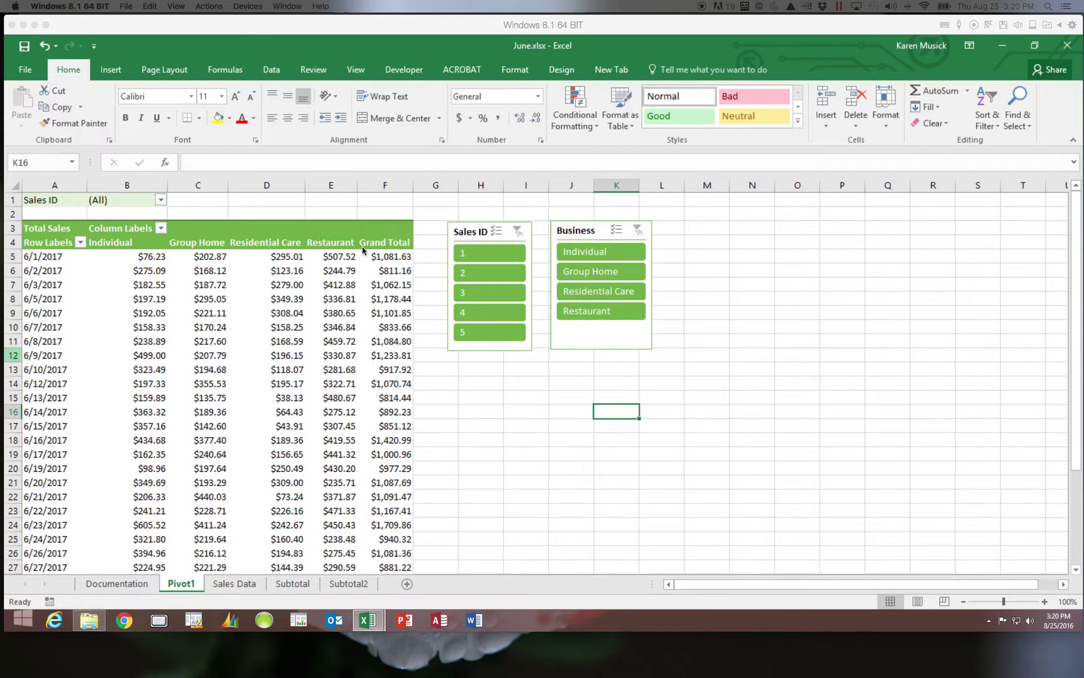
# Filter the PivotTable with the slicers to Sales ID 2 and the Individual business type
pyautogui.click(486, 276)
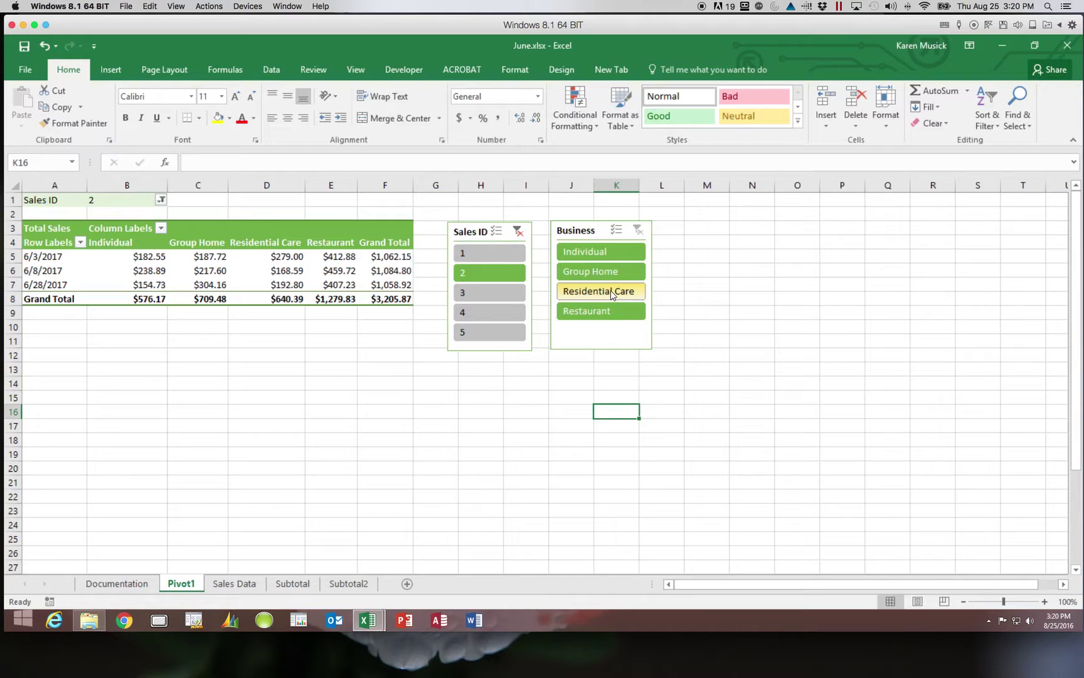
pyautogui.click(604, 251)
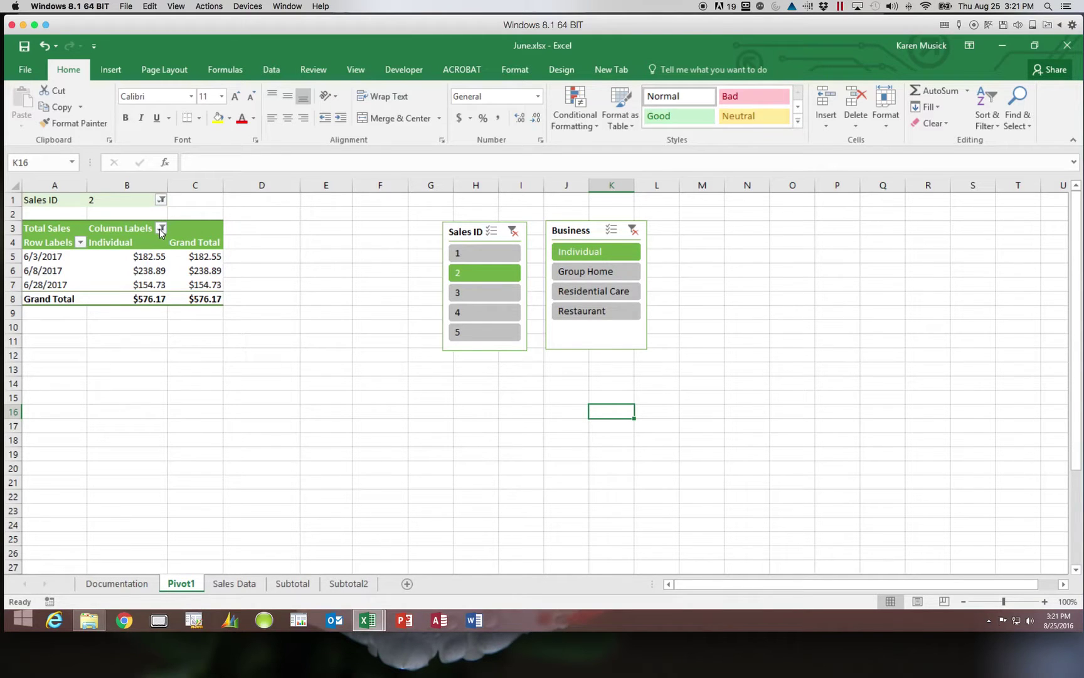
pyautogui.moveTo(162, 231)
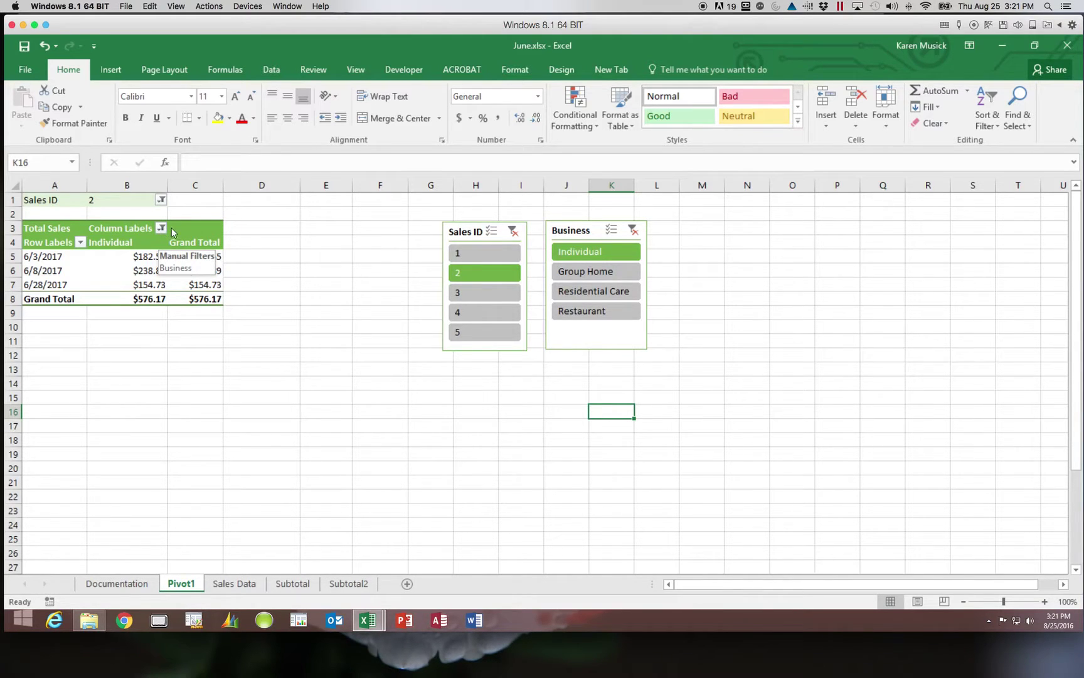
pyautogui.hscroll(2, 526, 276)
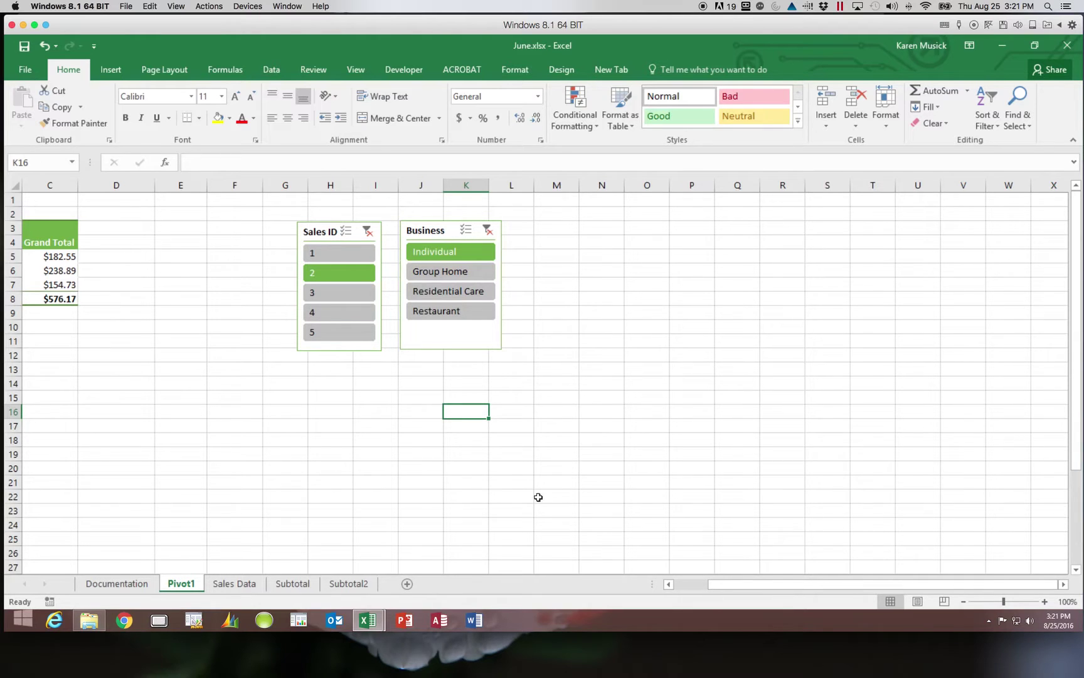
pyautogui.moveTo(714, 584); pyautogui.dragTo(669, 585)
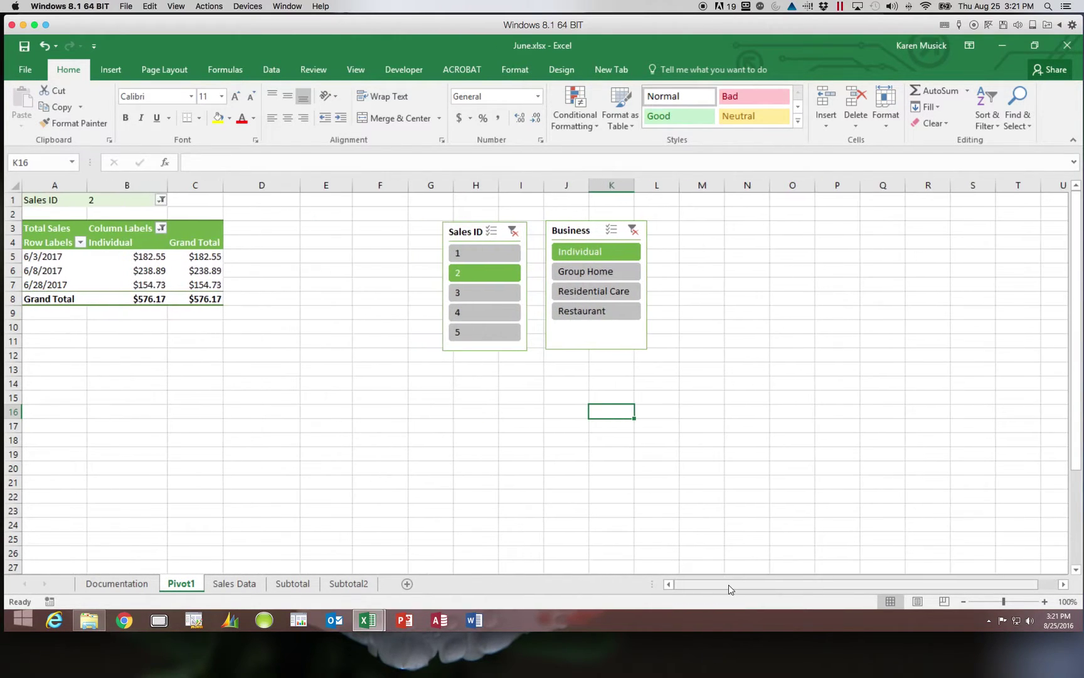
# Add Sales ID 5 and the Residential Care business type to the current slicer selections
pyautogui.keyDown('ctrl'); pyautogui.click(489, 338); pyautogui.keyUp('ctrl')
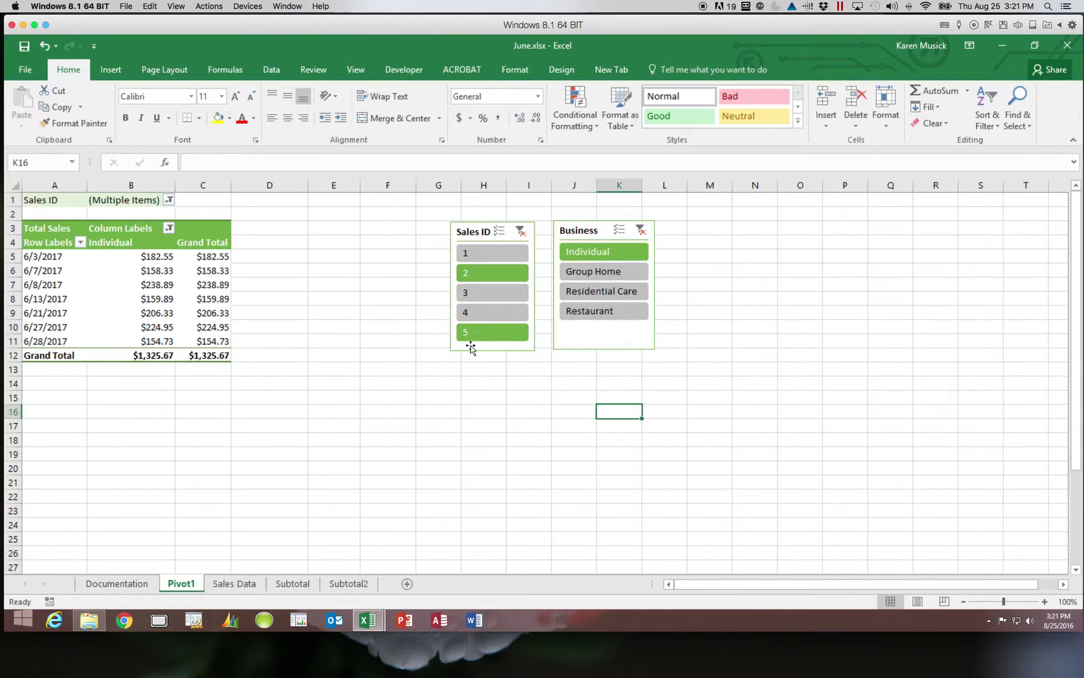
pyautogui.click(472, 271)
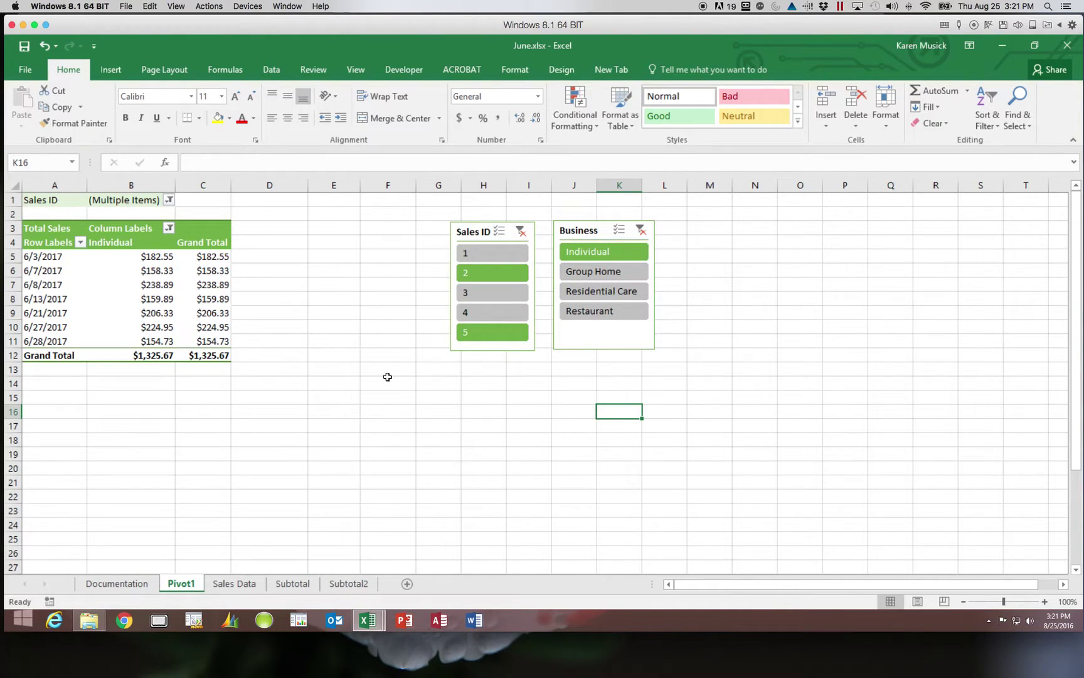
pyautogui.click(615, 292)
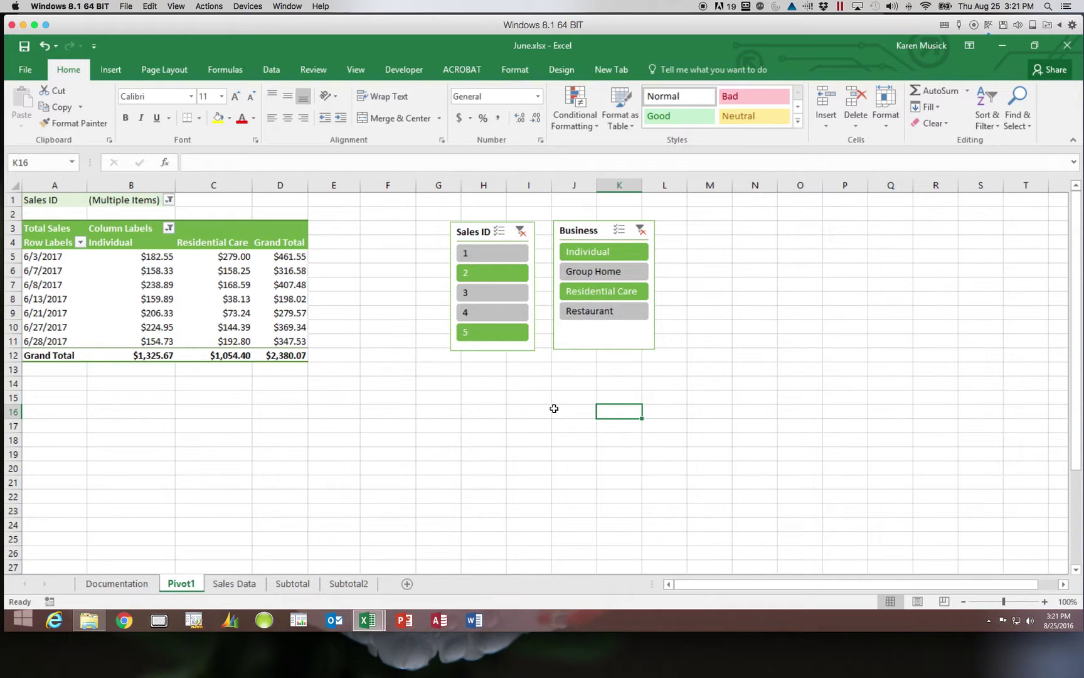
pyautogui.click(575, 341)
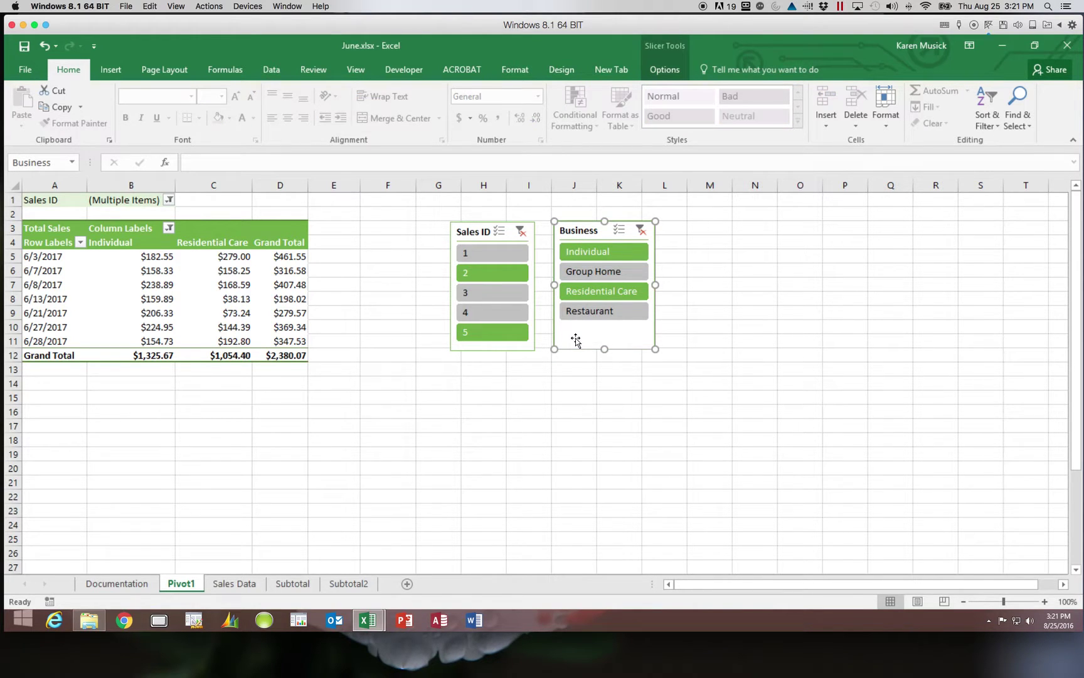
pyautogui.hscroll(1, 546, 370)
pyautogui.click(374, 411)
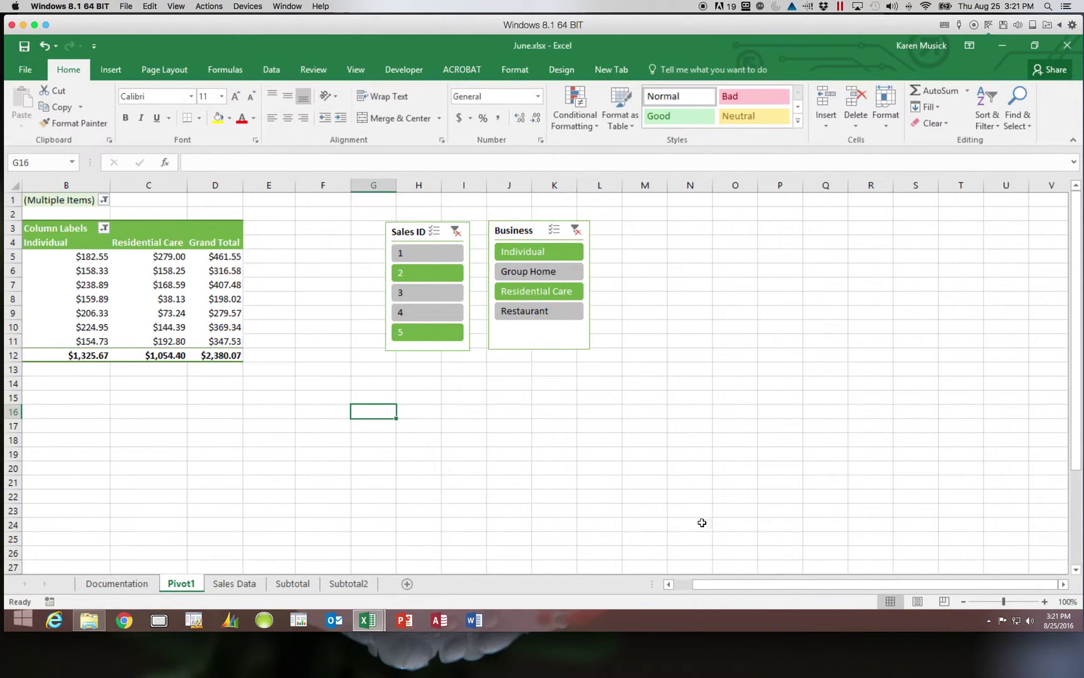
pyautogui.moveTo(708, 585); pyautogui.dragTo(678, 585)
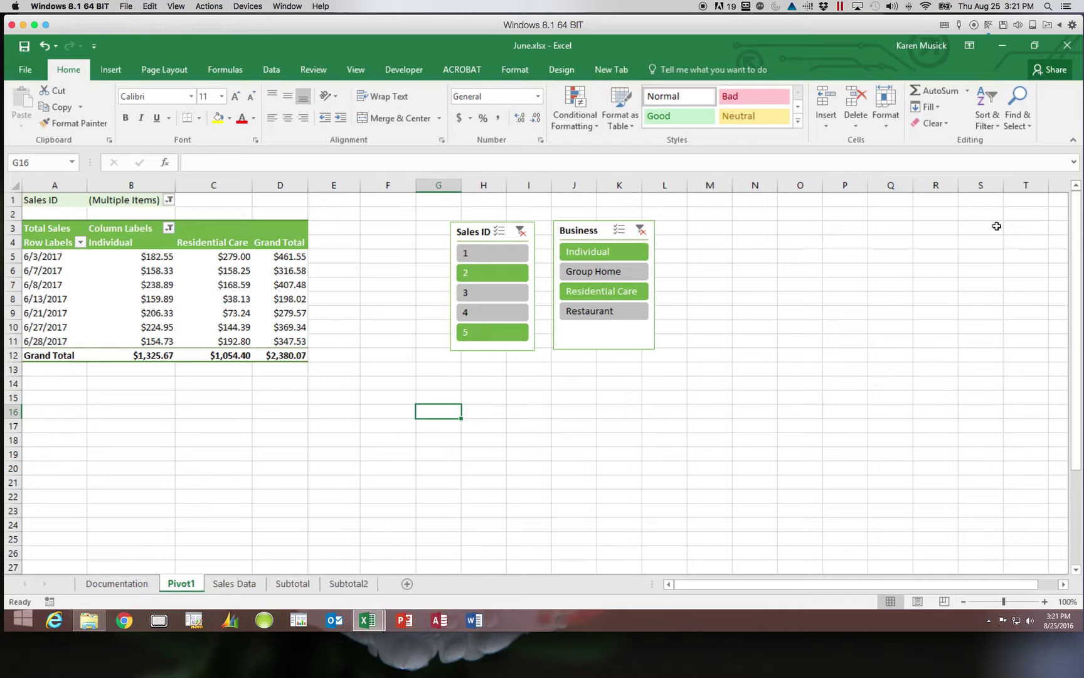
pyautogui.click(625, 342)
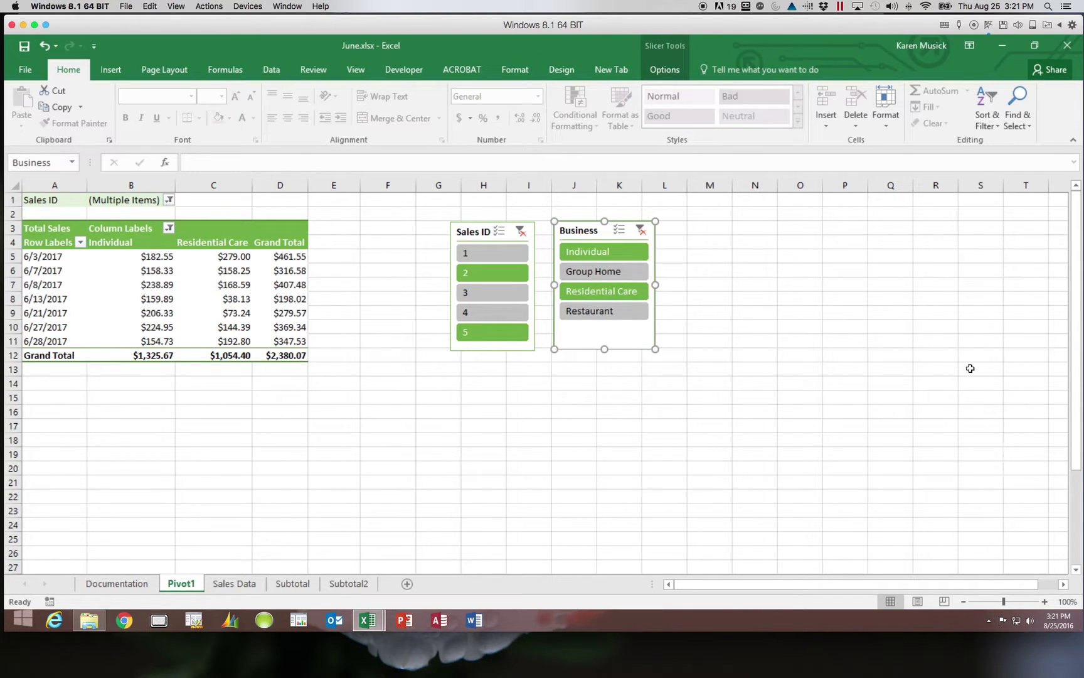
# Select a cell in the PivotTable, hide the PivotTable field list, and show it again
pyautogui.click(212, 322)
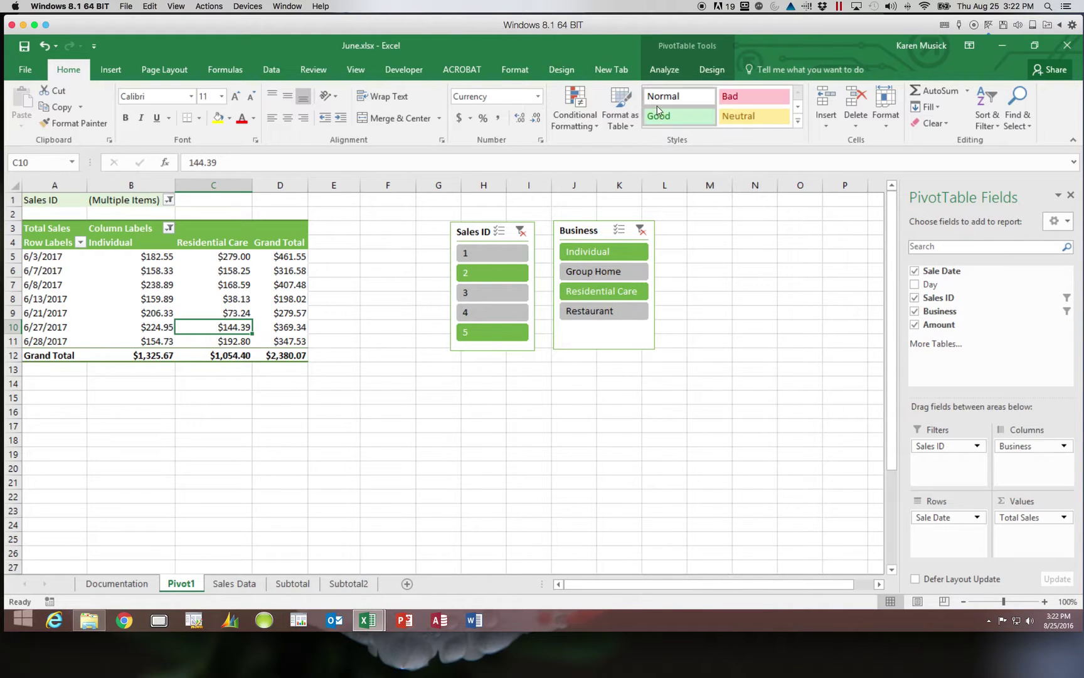
pyautogui.click(671, 66)
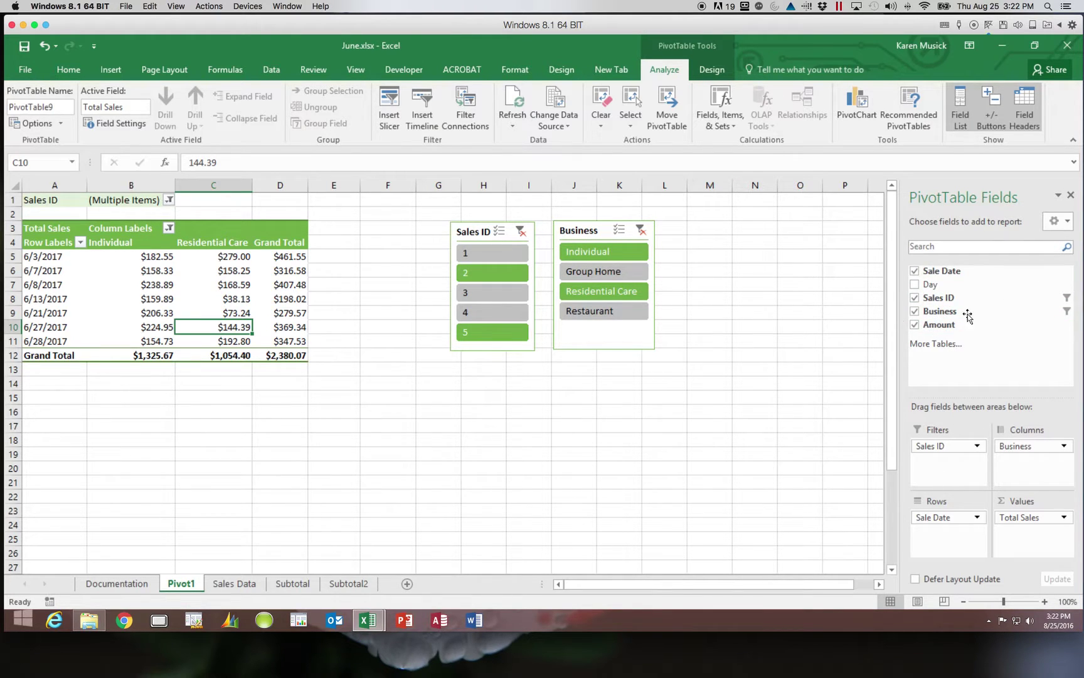
pyautogui.click(954, 121)
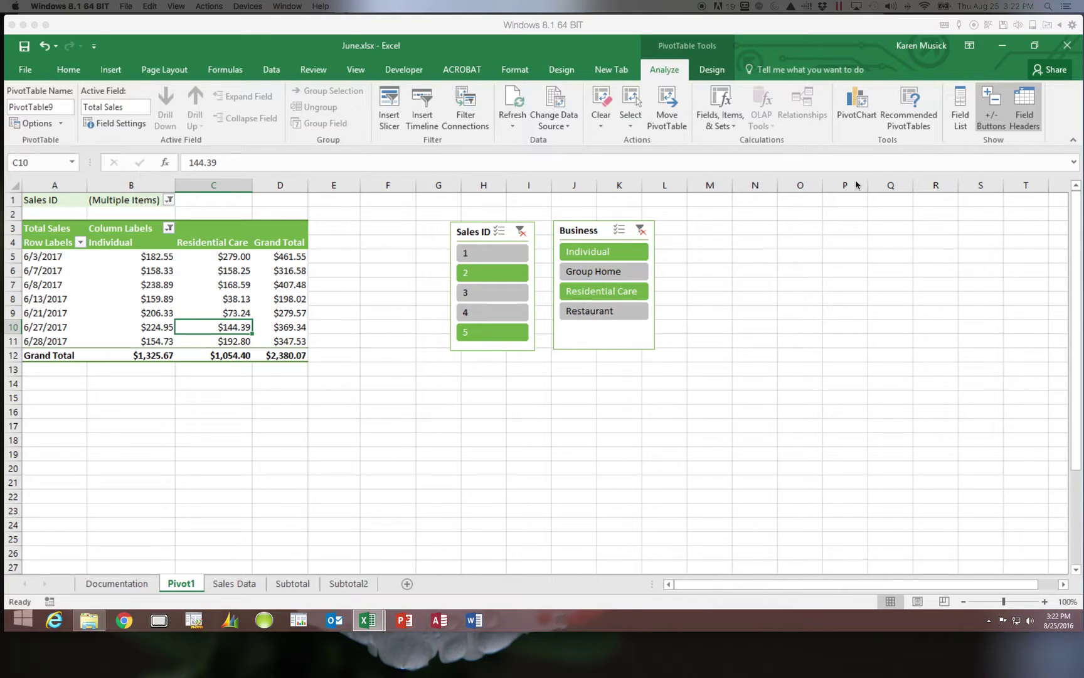
pyautogui.click(961, 113)
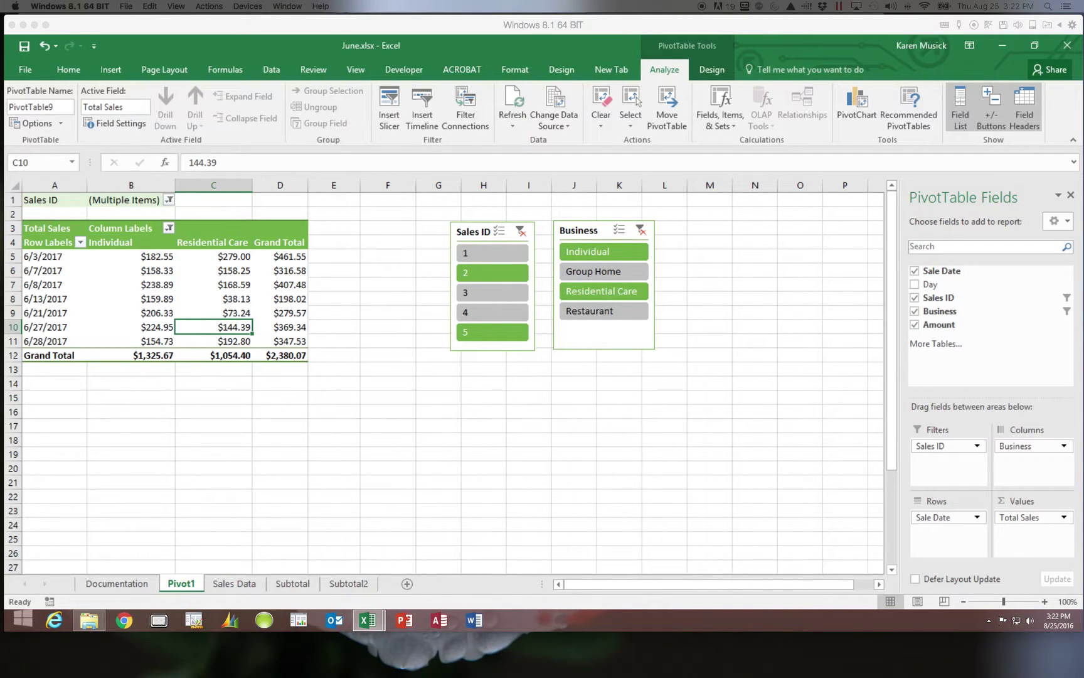
# Clear the filters of both slicers, and filter the PivotTable to Individual with the Business slicer
pyautogui.click(520, 230)
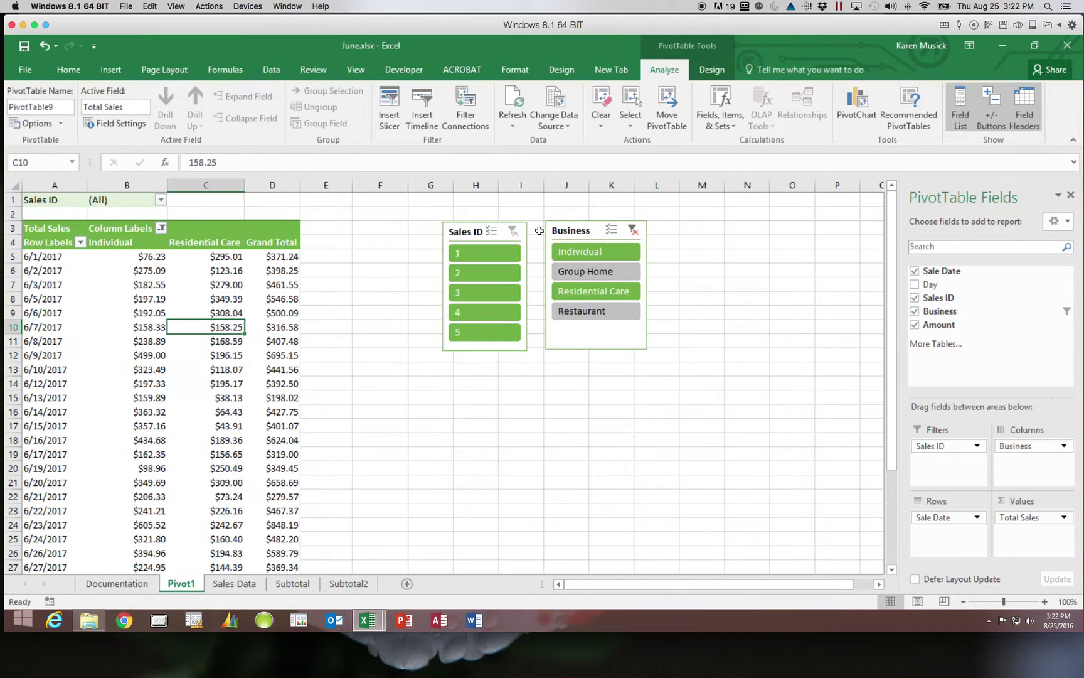
pyautogui.click(640, 230)
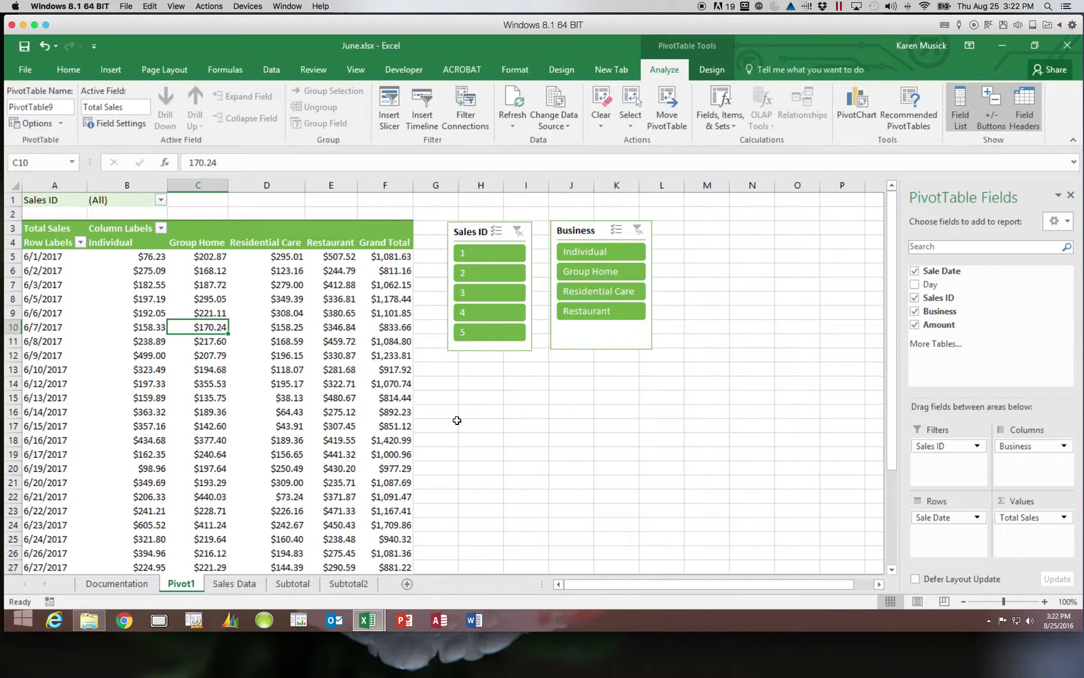
pyautogui.click(610, 253)
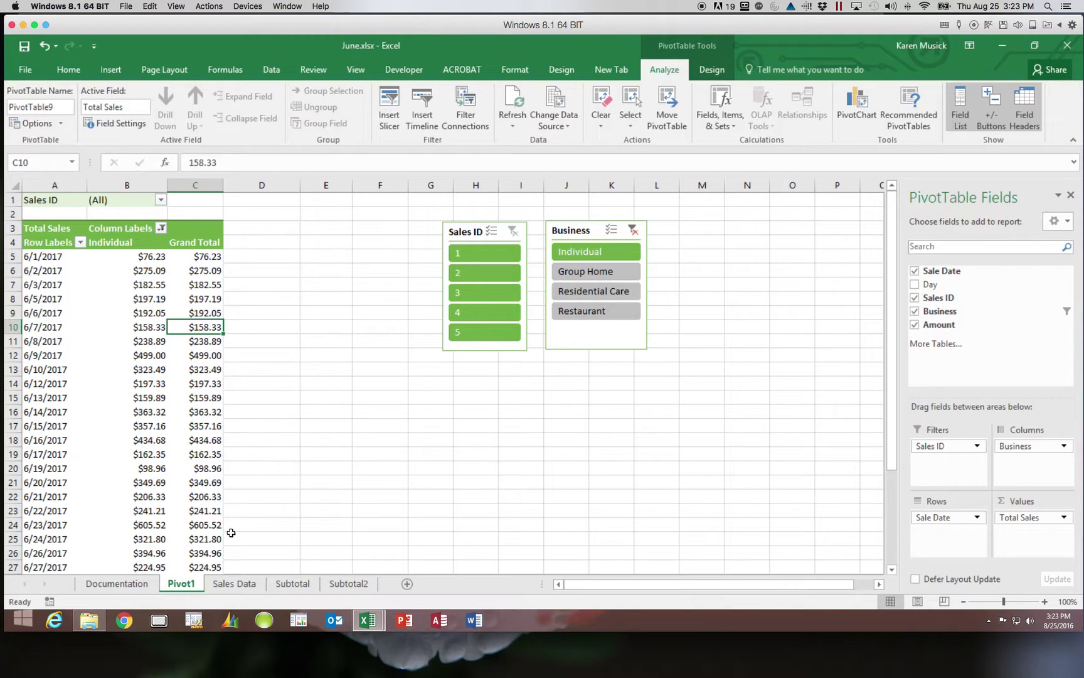
# Switch to the Sales Data worksheet
pyautogui.hscroll(2, 239, 585)
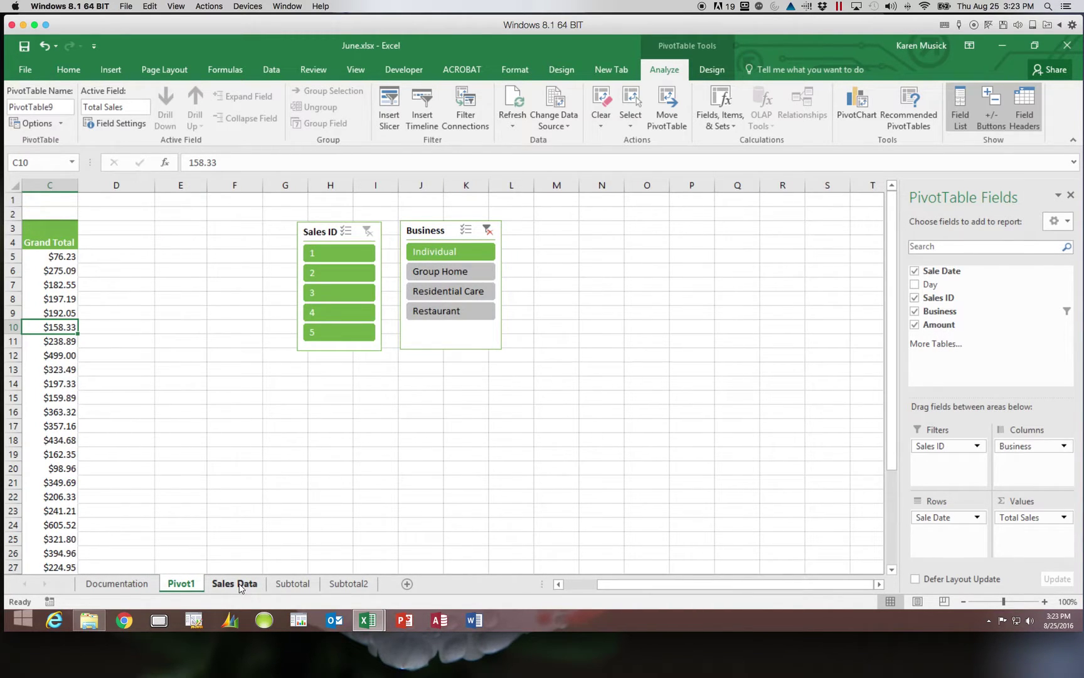
pyautogui.click(237, 583)
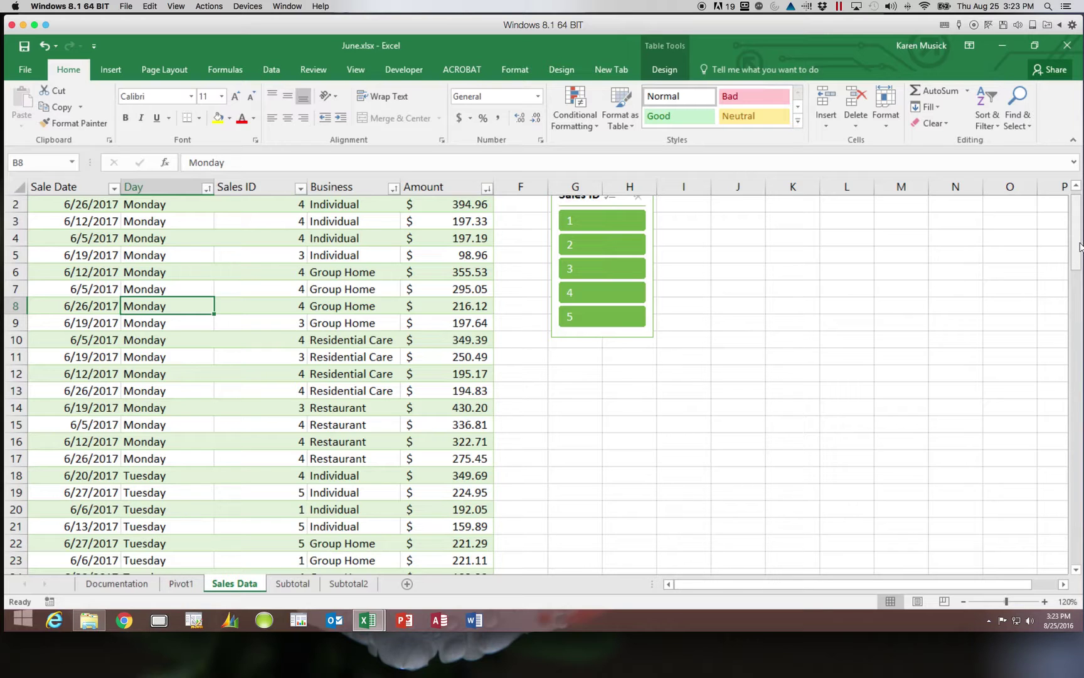
# Filter the sales table's Business column to show only Individual
pyautogui.moveTo(1079, 246); pyautogui.dragTo(1078, 234)
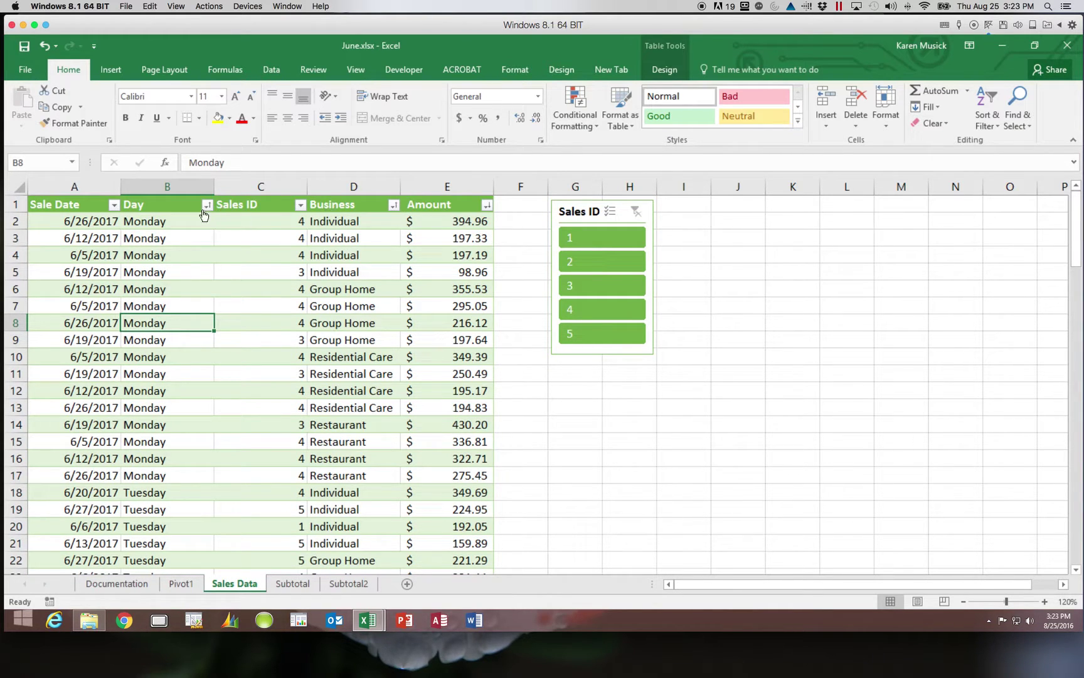
pyautogui.hscroll(1, 394, 212)
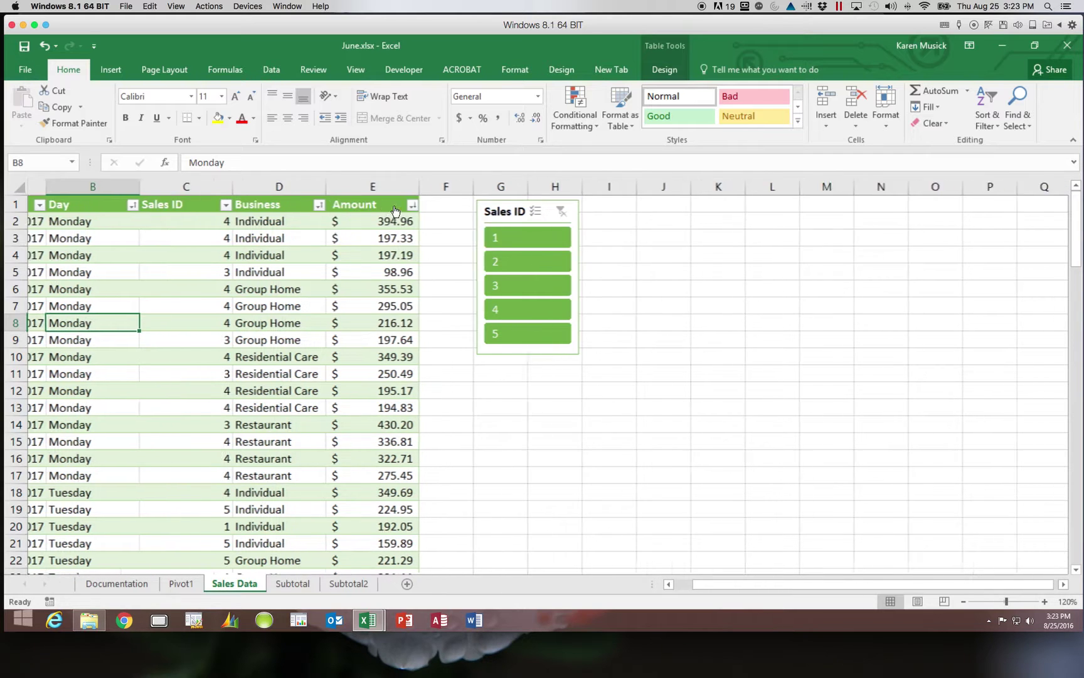
pyautogui.click(300, 205)
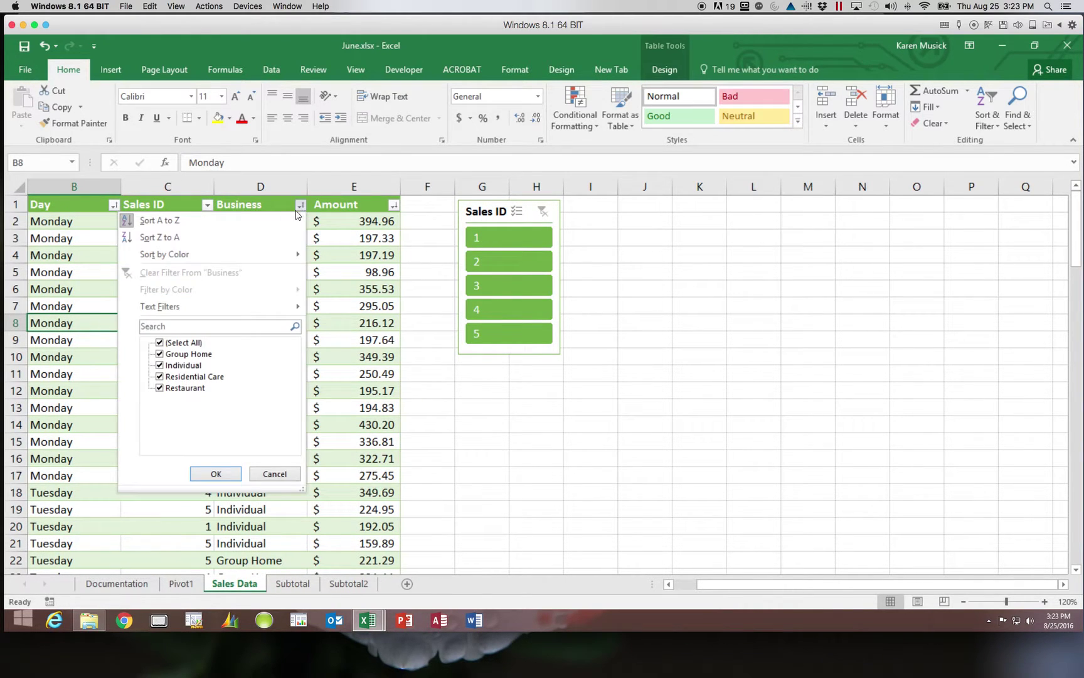
pyautogui.click(160, 343)
pyautogui.click(160, 367)
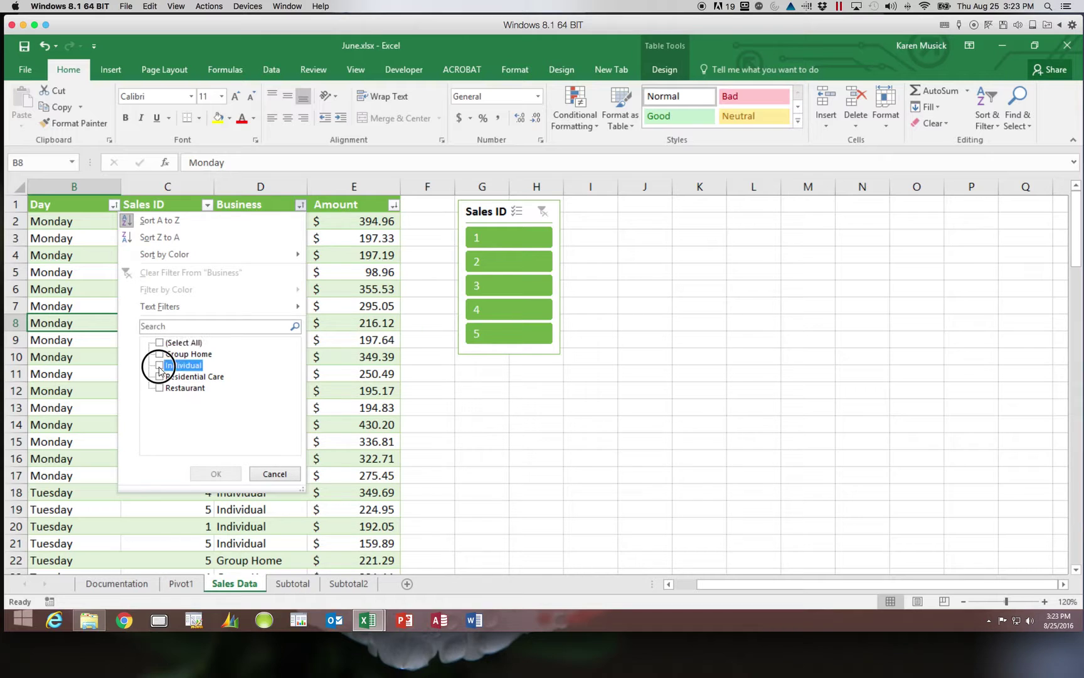
pyautogui.click(215, 474)
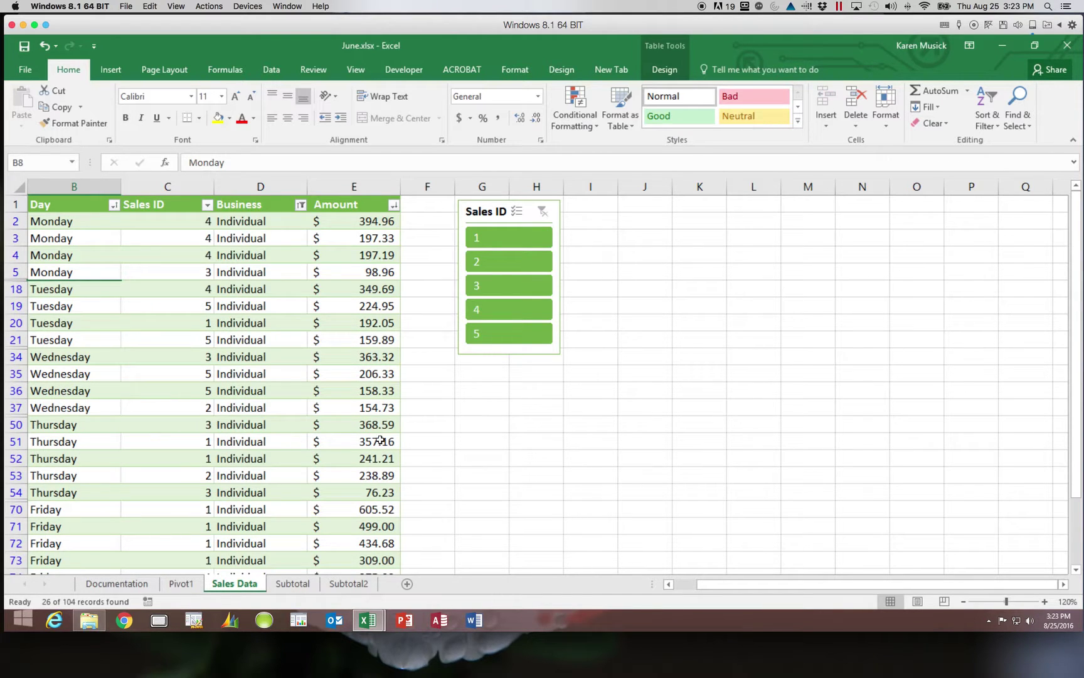
# Set the Amount of the 6/3/2017 Individual sale in cell E92 to 180.55
pyautogui.moveTo(718, 582); pyautogui.dragTo(675, 586)
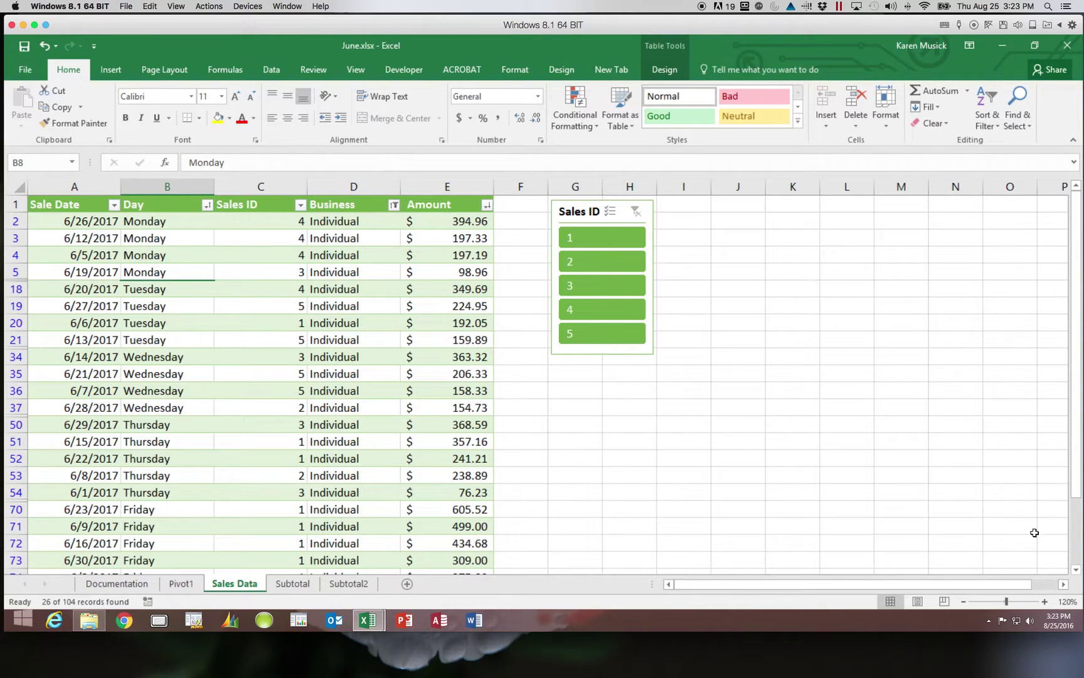
pyautogui.click(1075, 570)
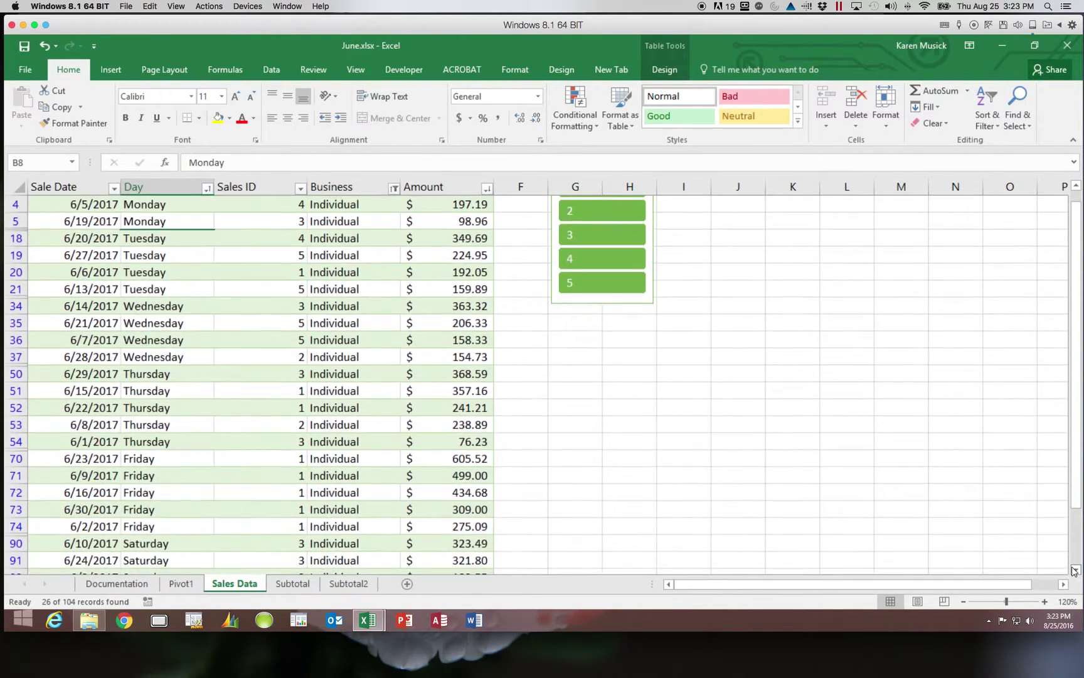
pyautogui.click(1075, 570)
pyautogui.click(1075, 570)
pyautogui.click(481, 549)
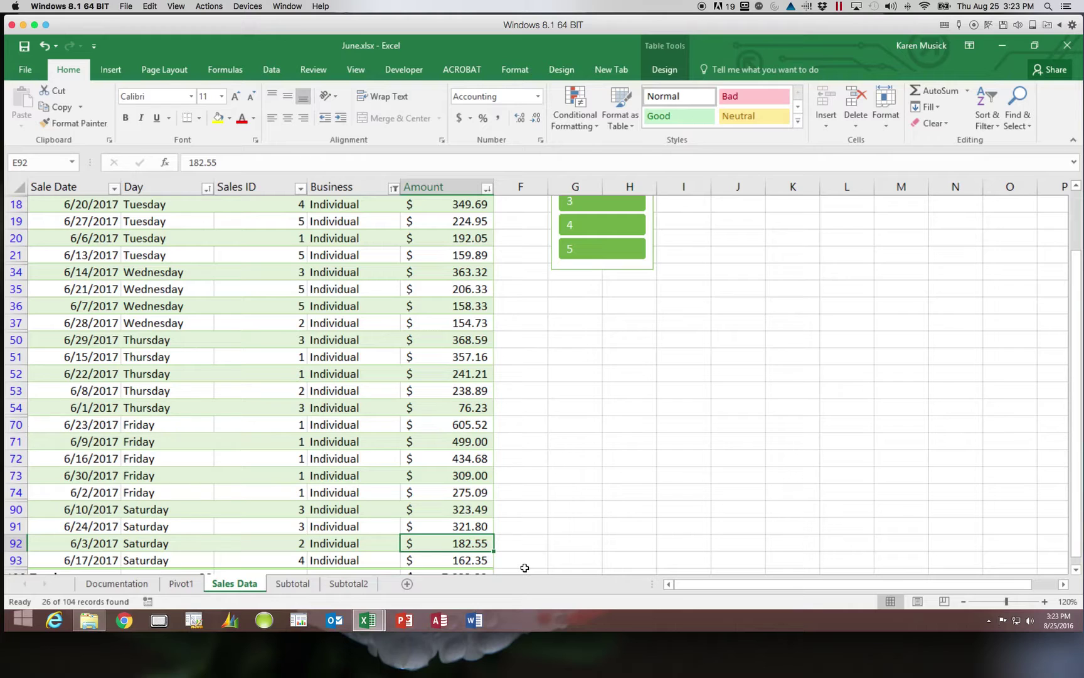
pyautogui.write('180.55')
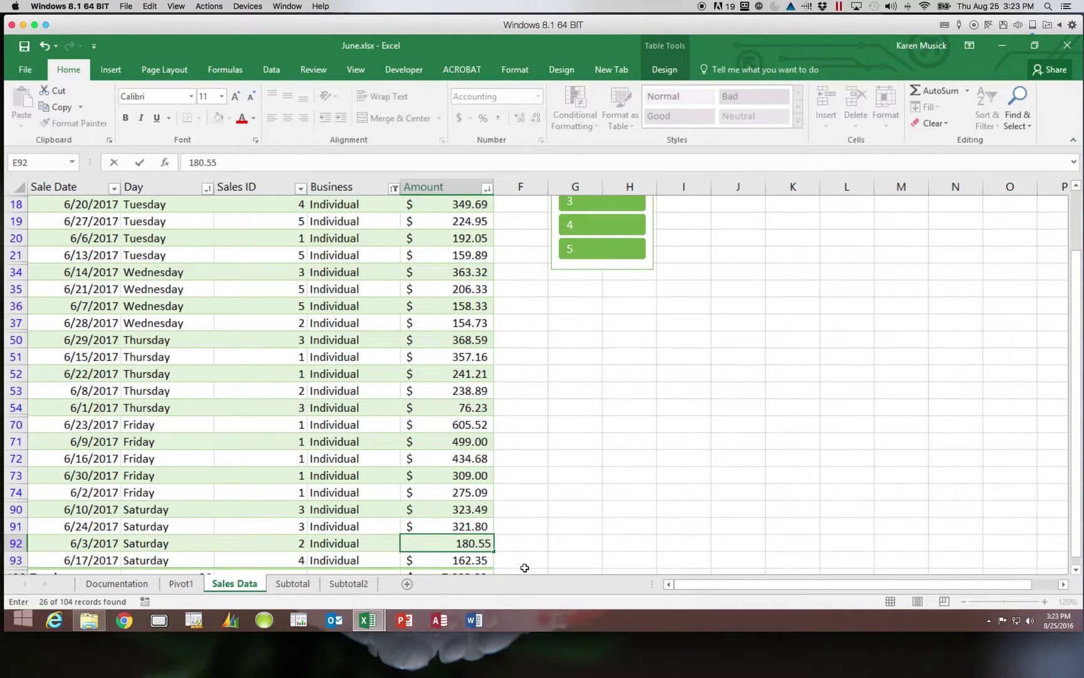
pyautogui.press('Return')
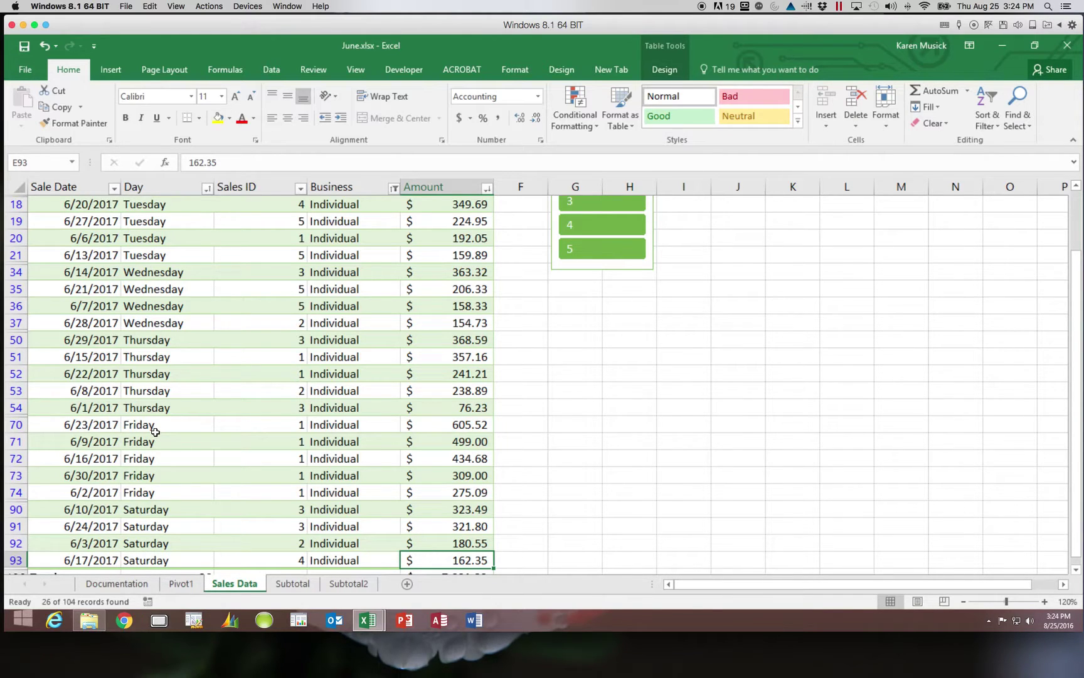
# Return to the Pivot1 worksheet, select the 6/3/2017 grand total in cell C7, and refresh the PivotTable
pyautogui.click(188, 584)
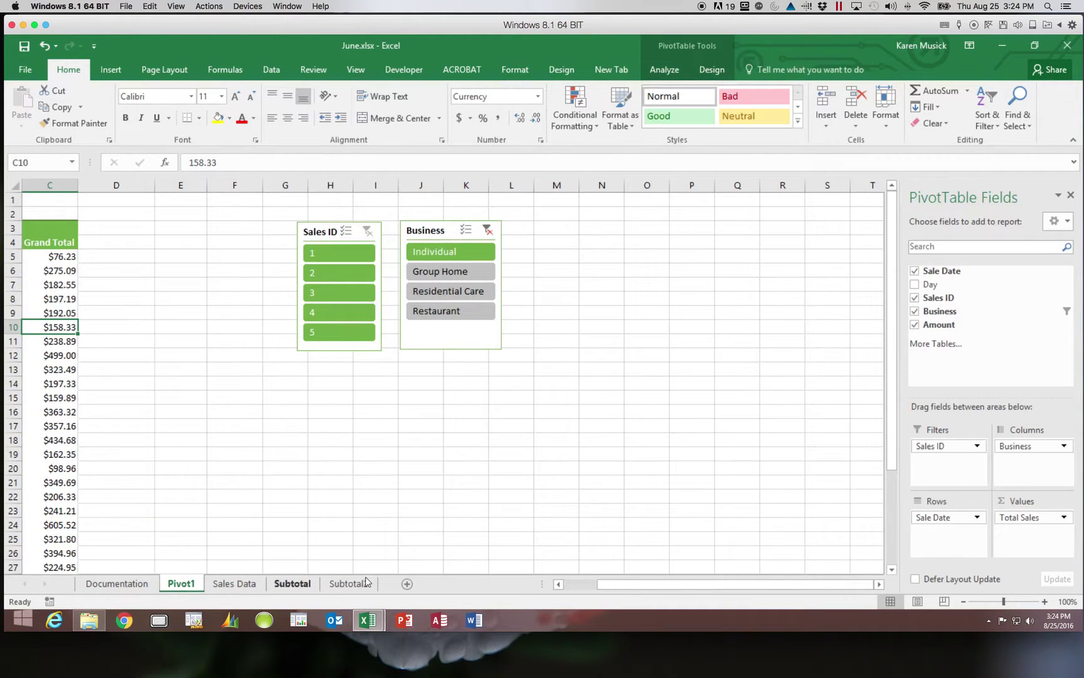
pyautogui.moveTo(605, 584); pyautogui.dragTo(560, 588)
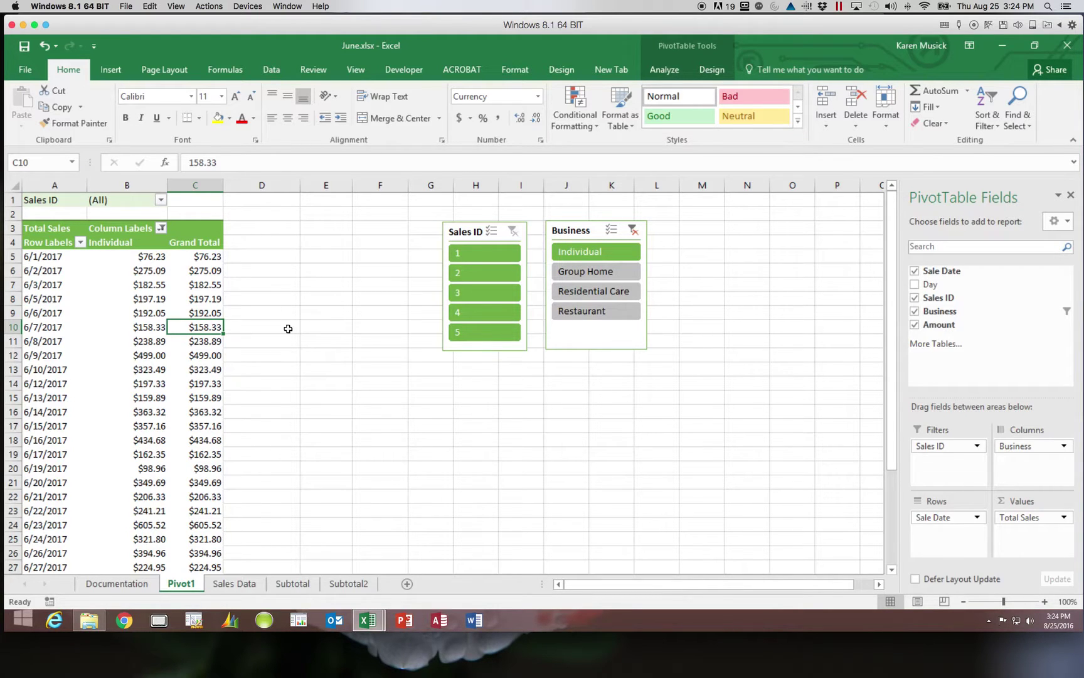
pyautogui.click(214, 286)
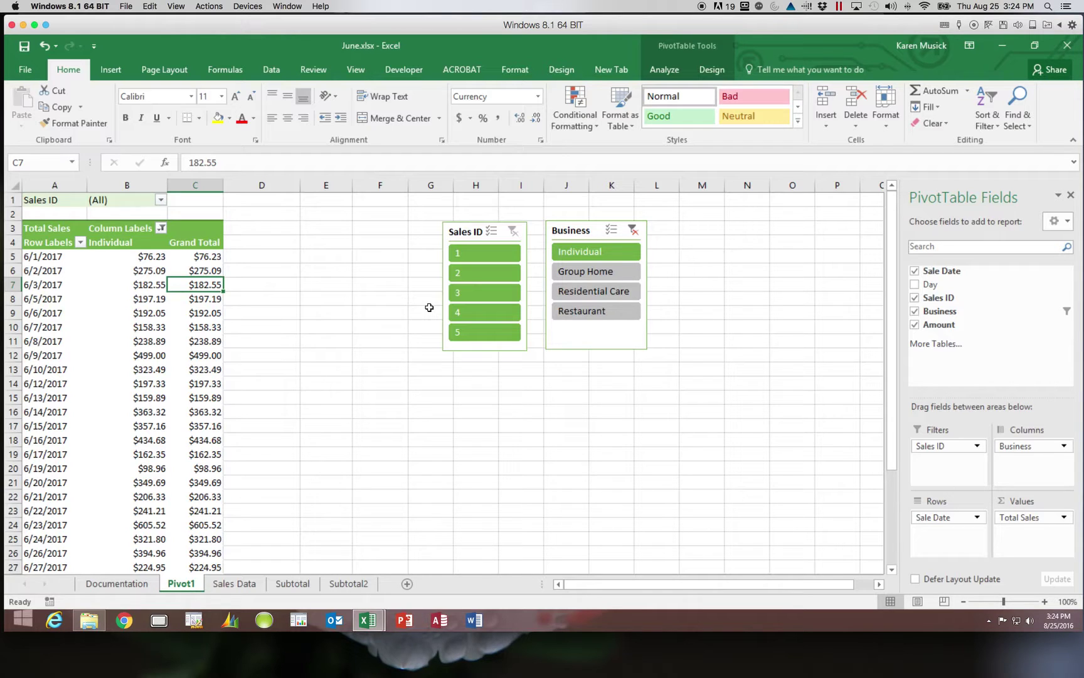
pyautogui.click(677, 67)
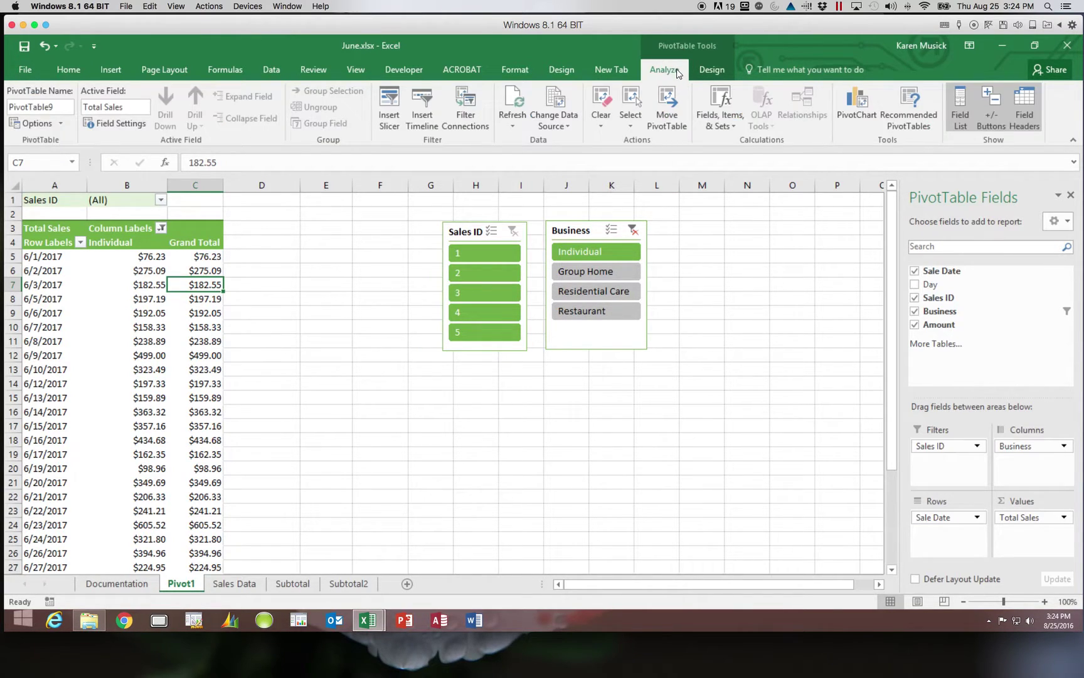
pyautogui.click(512, 102)
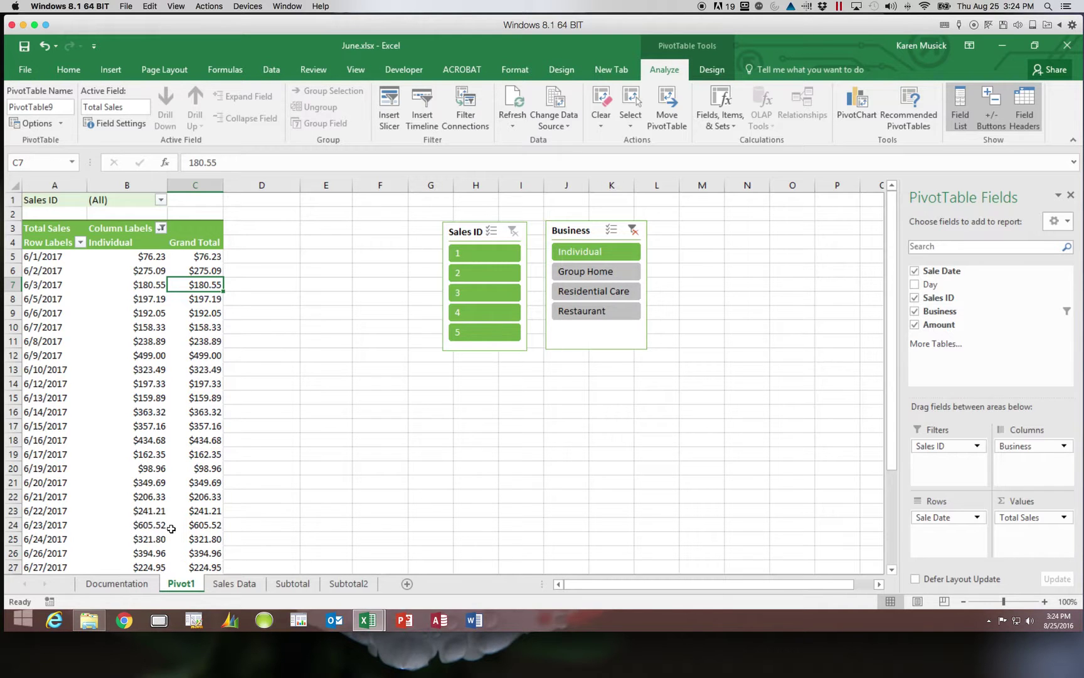
# Clear the Business slicer's filter so the PivotTable includes all business types
pyautogui.hscroll(5, 175, 537)
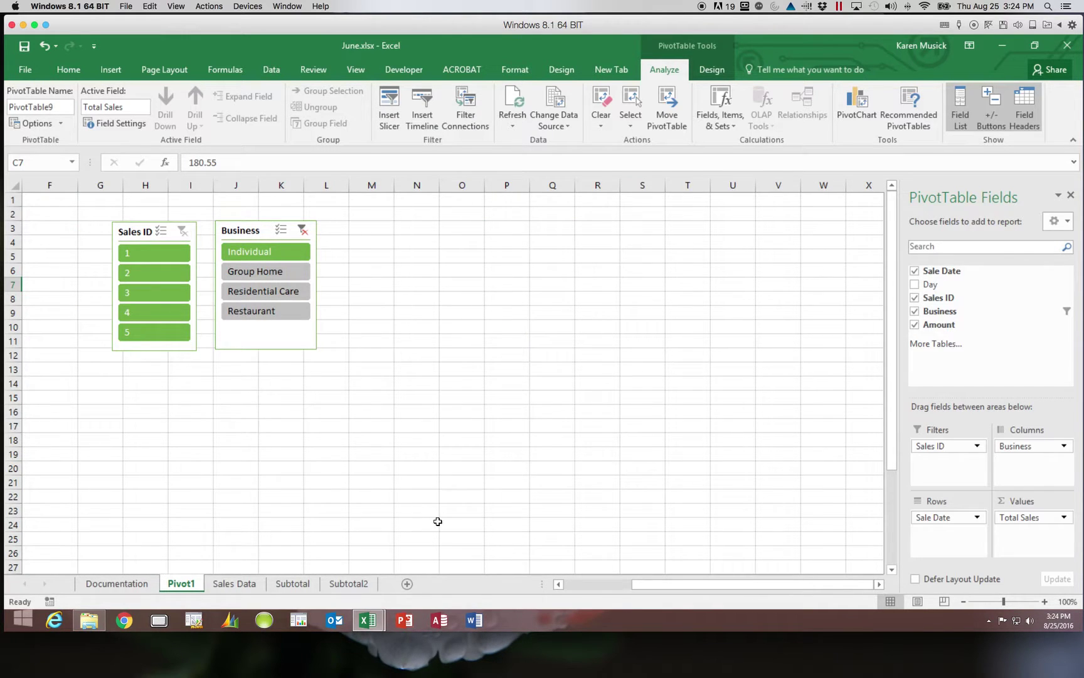
pyautogui.moveTo(636, 581); pyautogui.dragTo(562, 581)
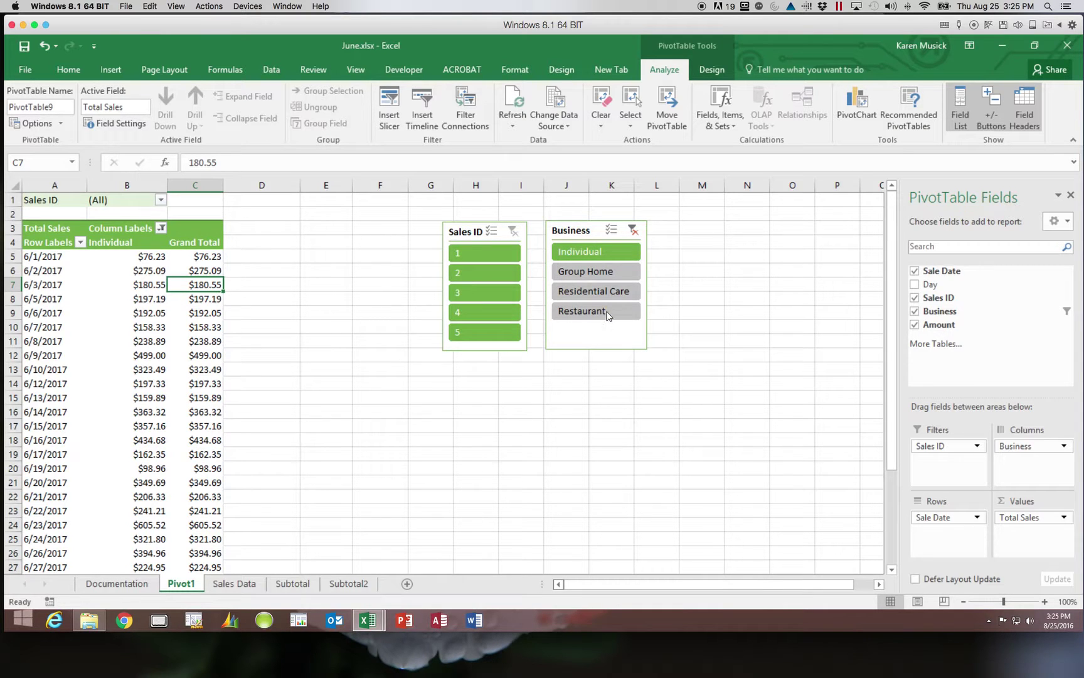
pyautogui.click(633, 230)
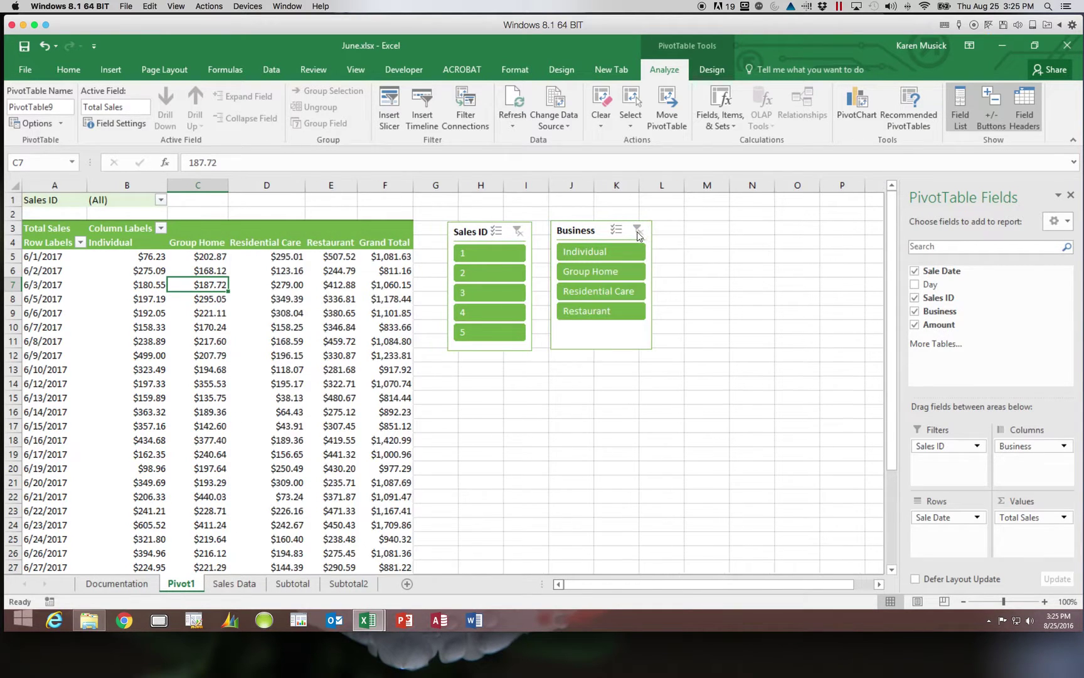